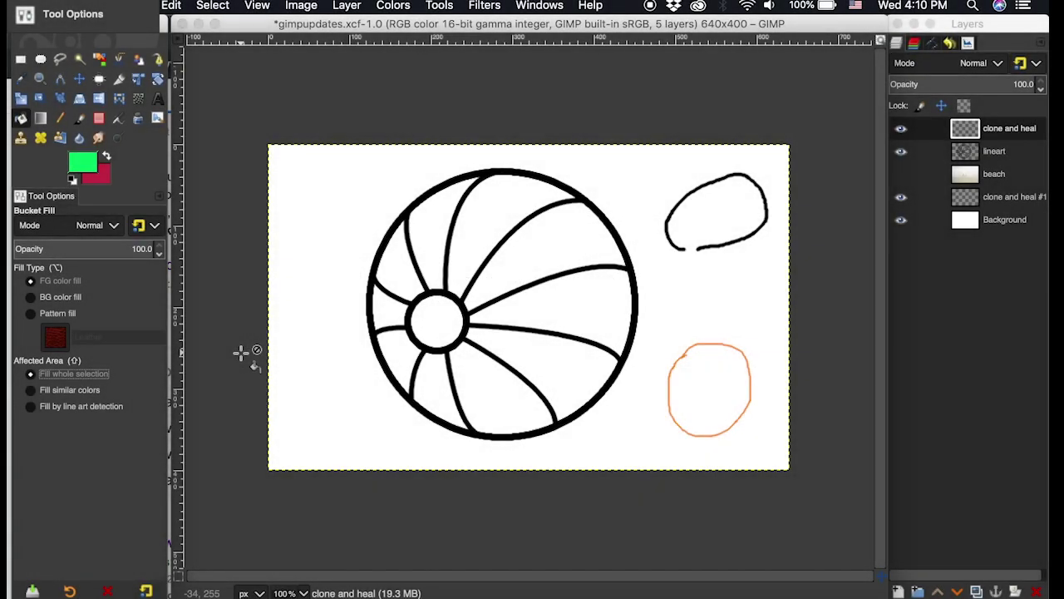
Fill the beach ball's upper and middle-right stripes green using line-art-detection bucket fill.
left_click(31, 406)
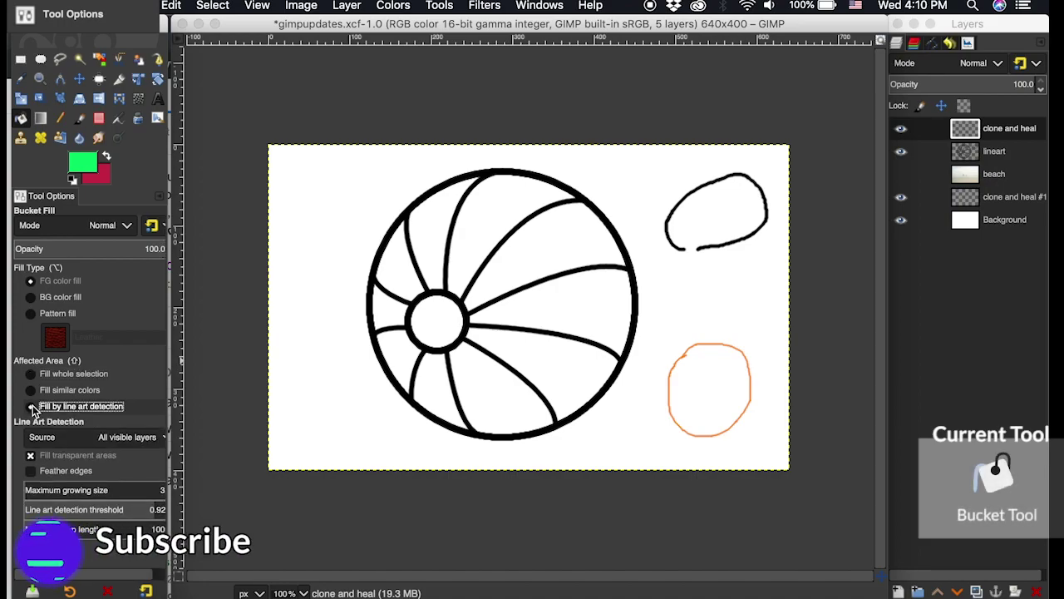
left_click(496, 210)
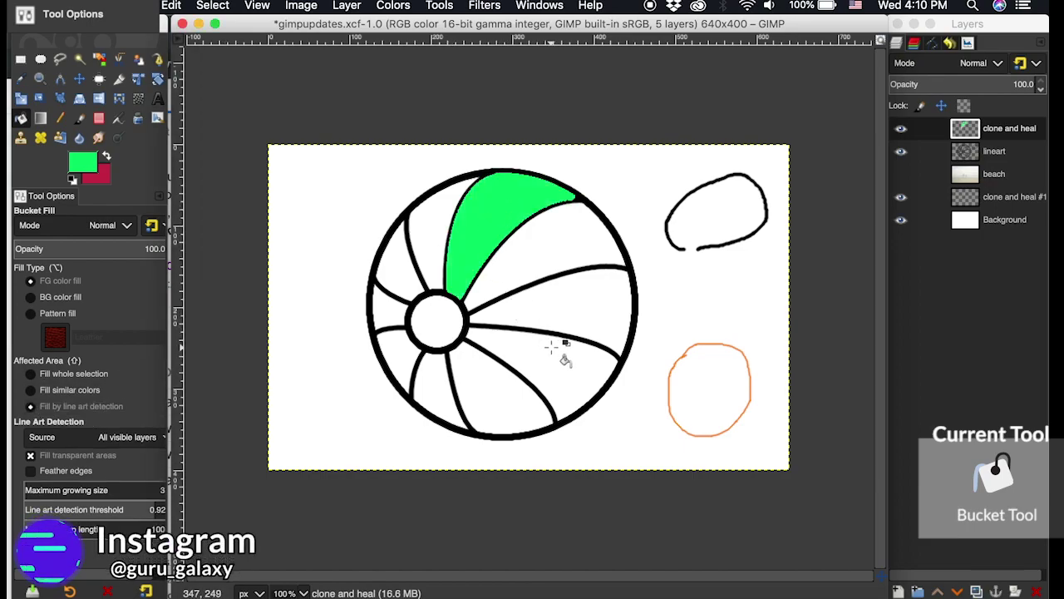
left_click(544, 309)
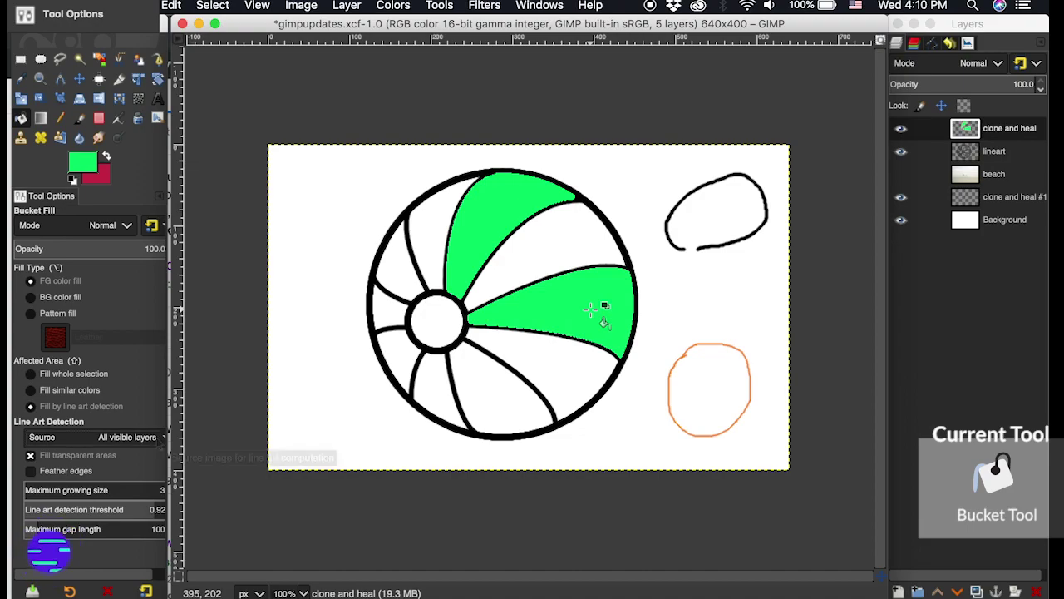
left_click(158, 439)
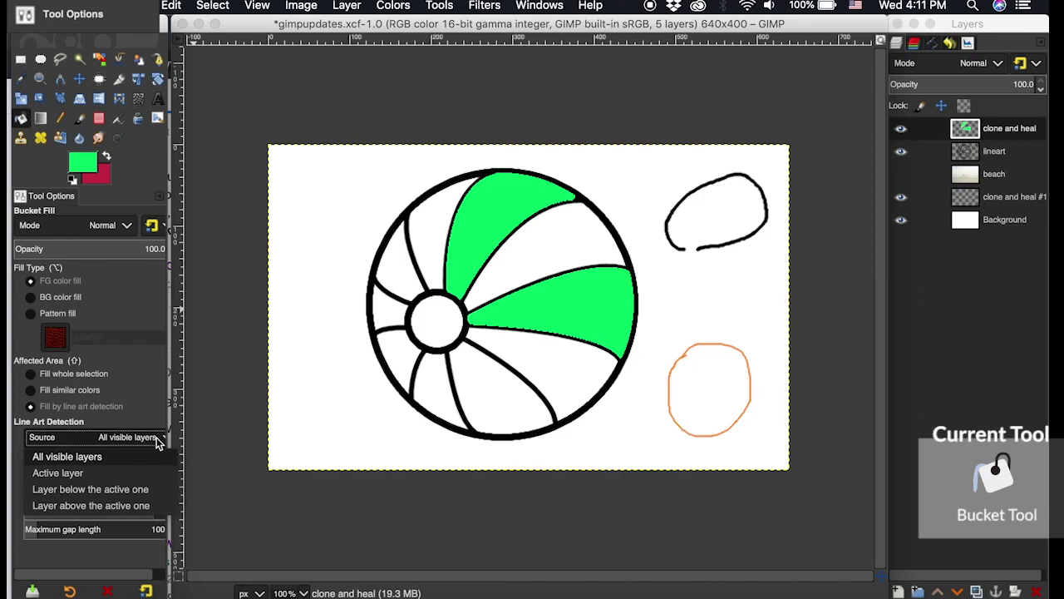
Detect line art from the layer below, move clone and heal beneath lineart, and select lineart.
left_click(143, 489)
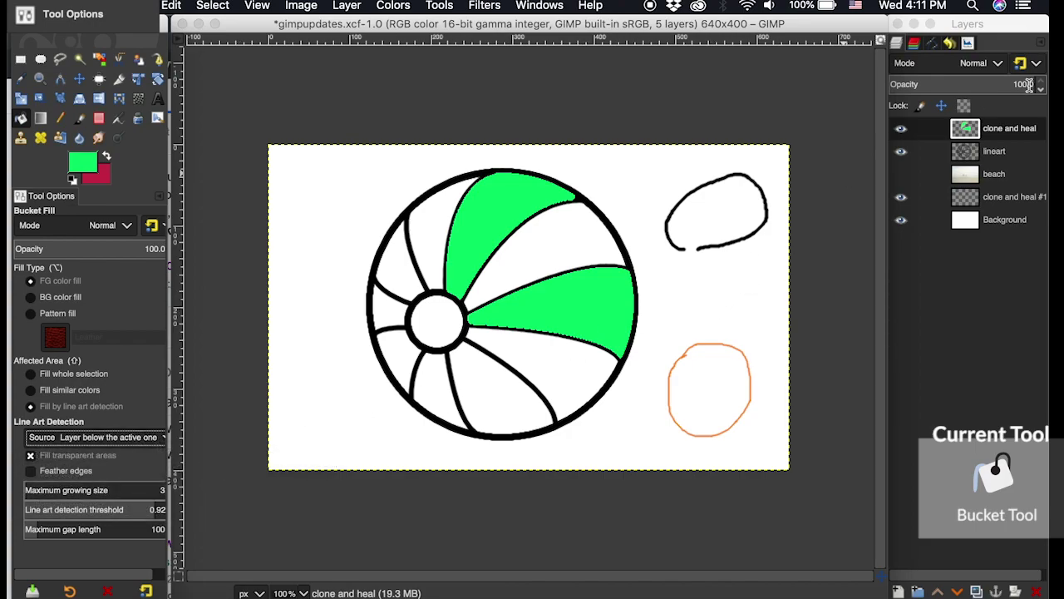
left_click_drag(978, 138, 972, 160)
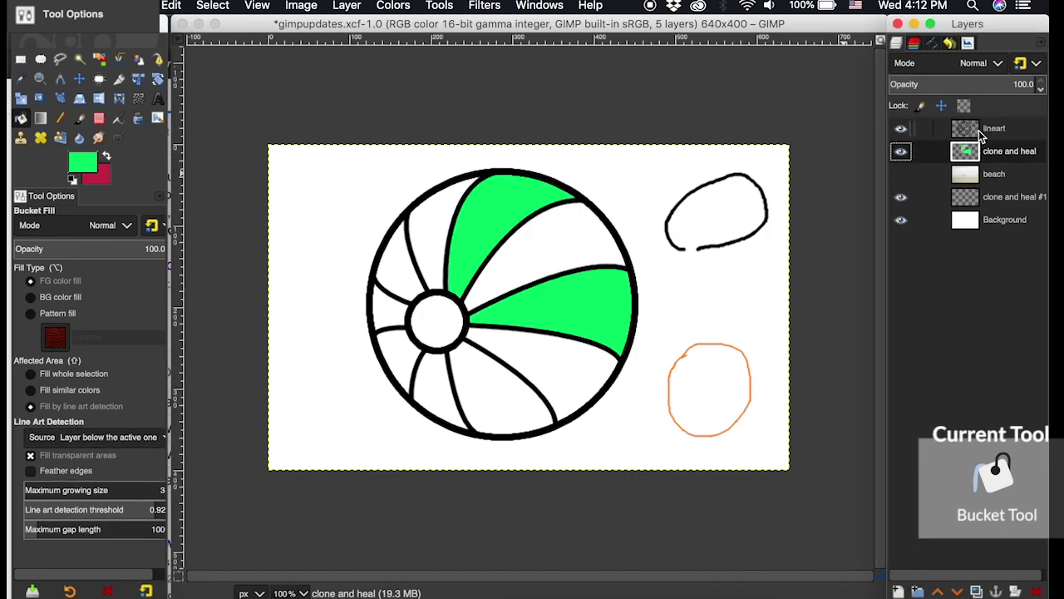
left_click(978, 129)
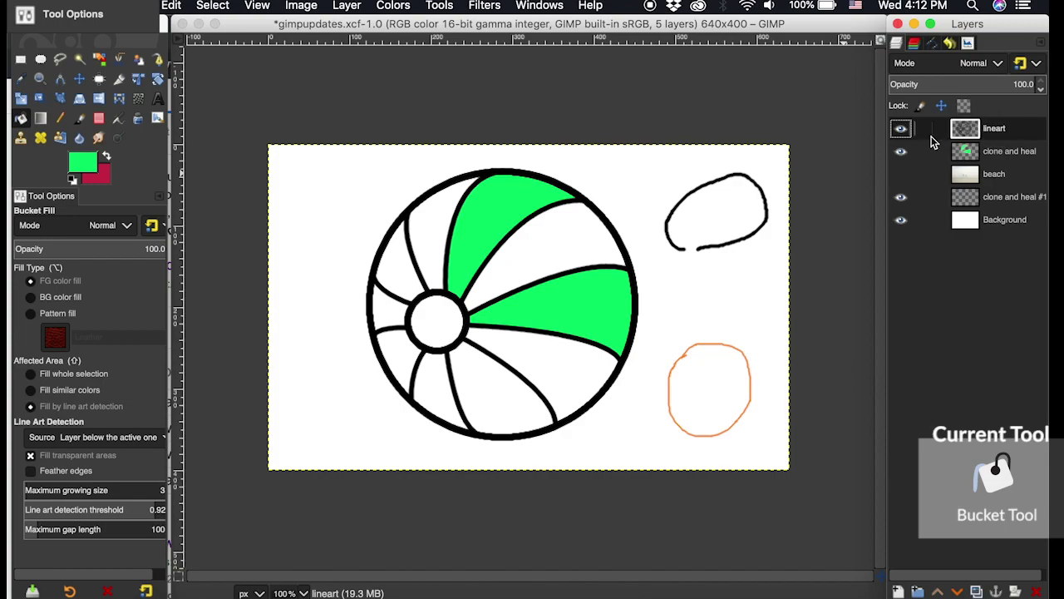
Switch the line art source to Active layer and fill the stripe between the green stripes.
left_click(159, 437)
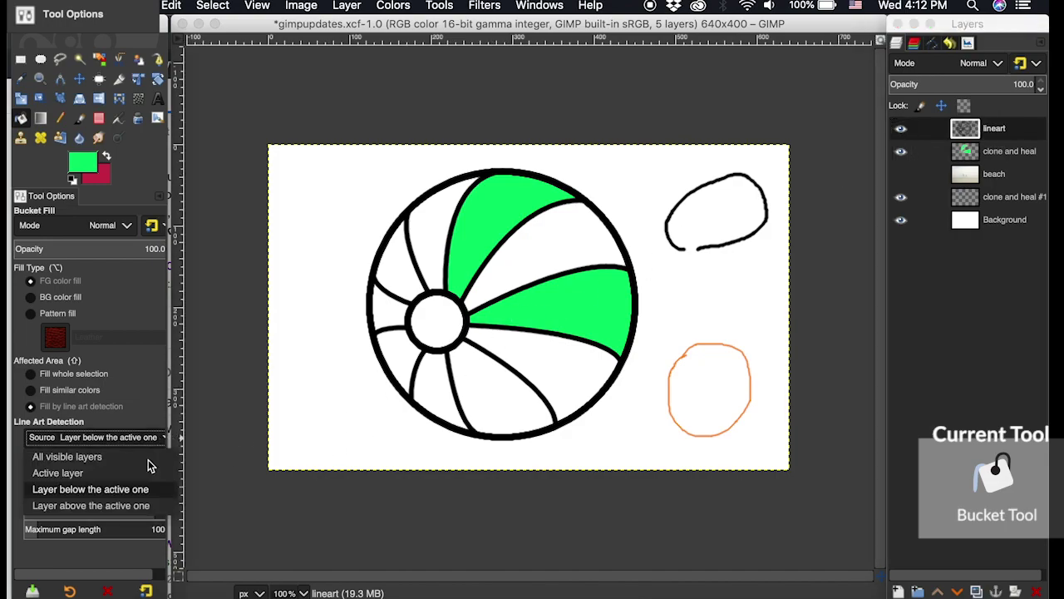
left_click(142, 472)
left_click(552, 254)
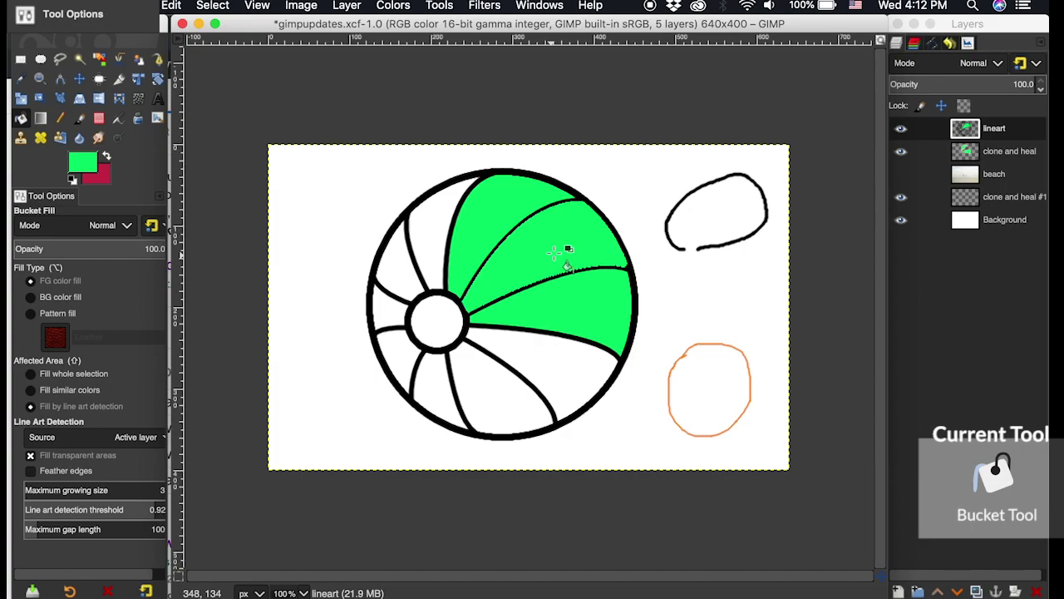
left_click(1008, 133)
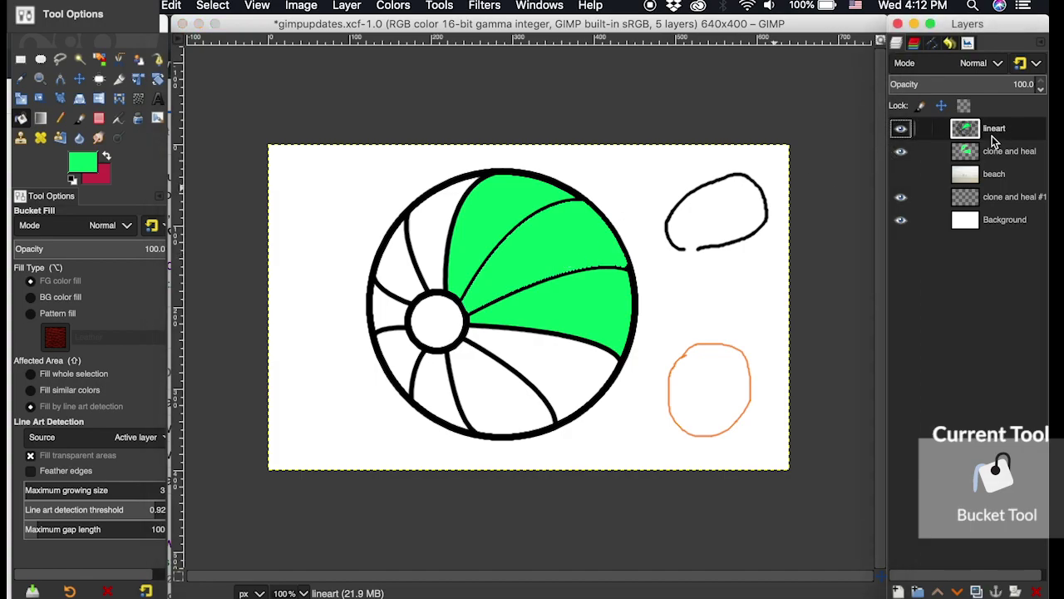
On clone and heal, fill the lower-middle stripe with radius-36 feathered green from the layer above.
left_click(975, 160)
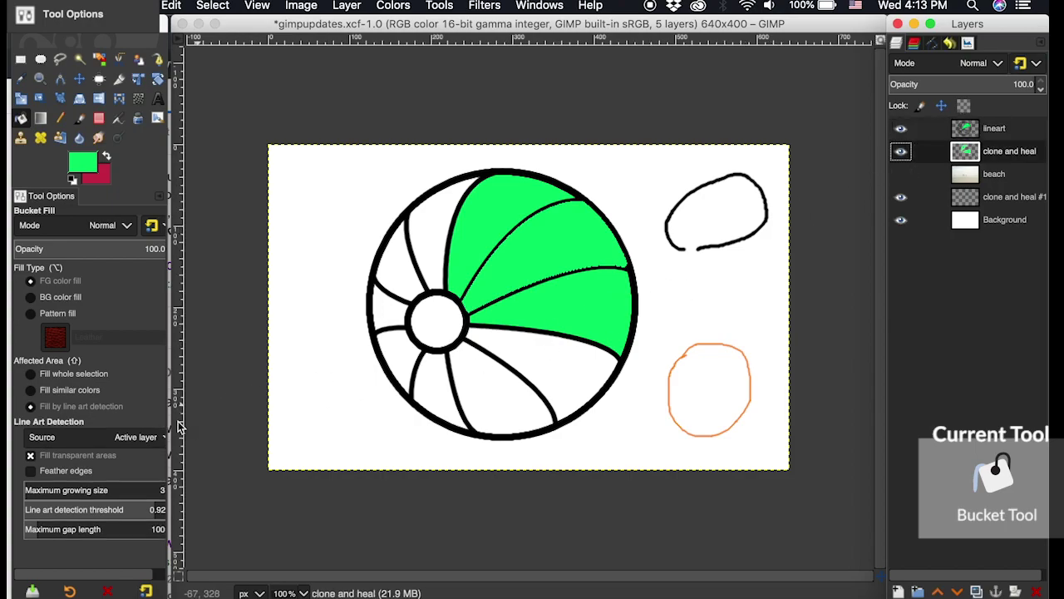
left_click(142, 438)
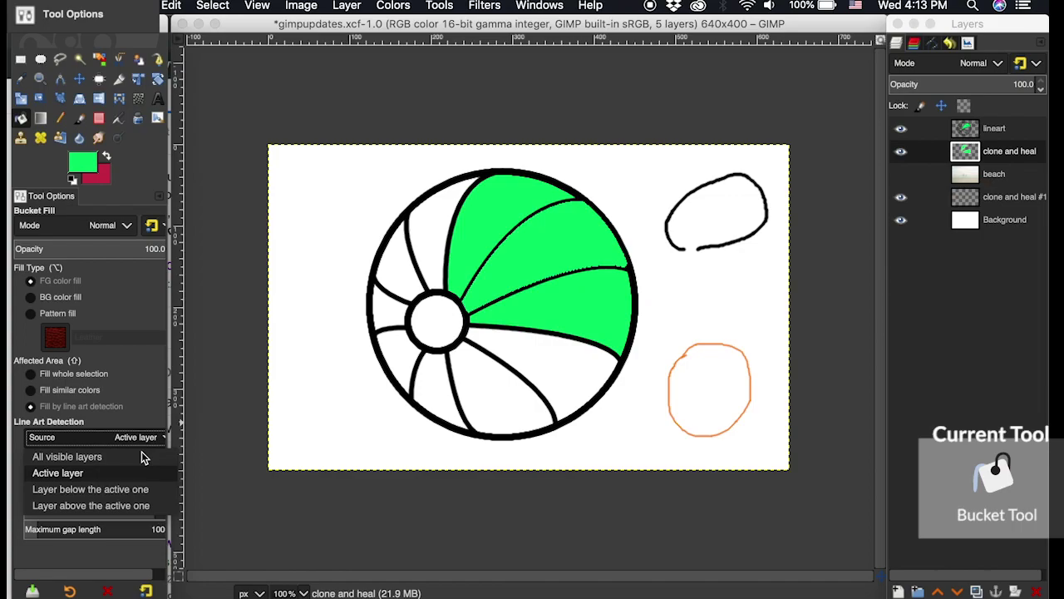
left_click(129, 506)
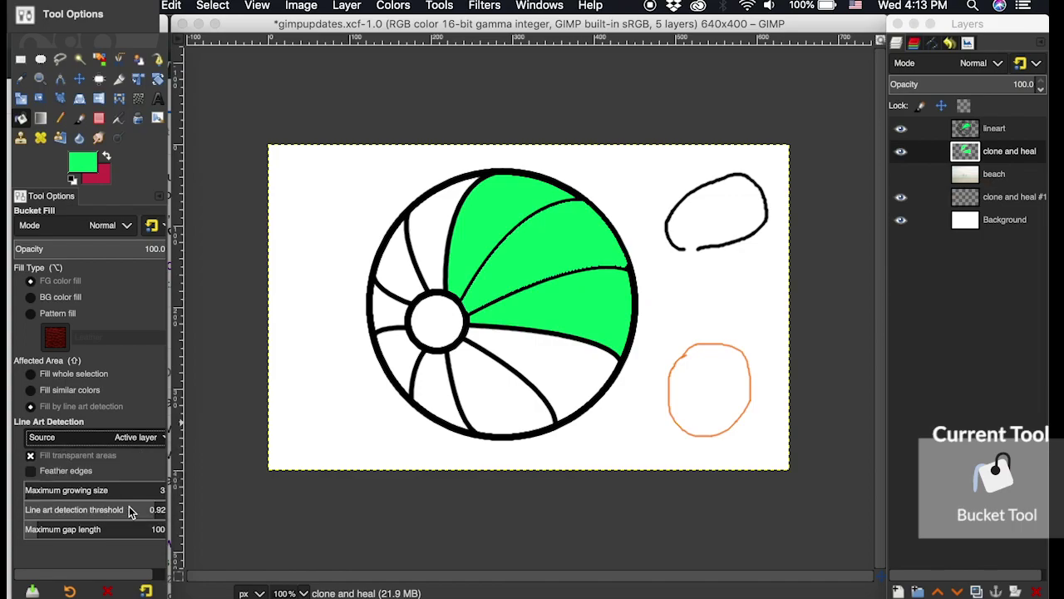
left_click(31, 472)
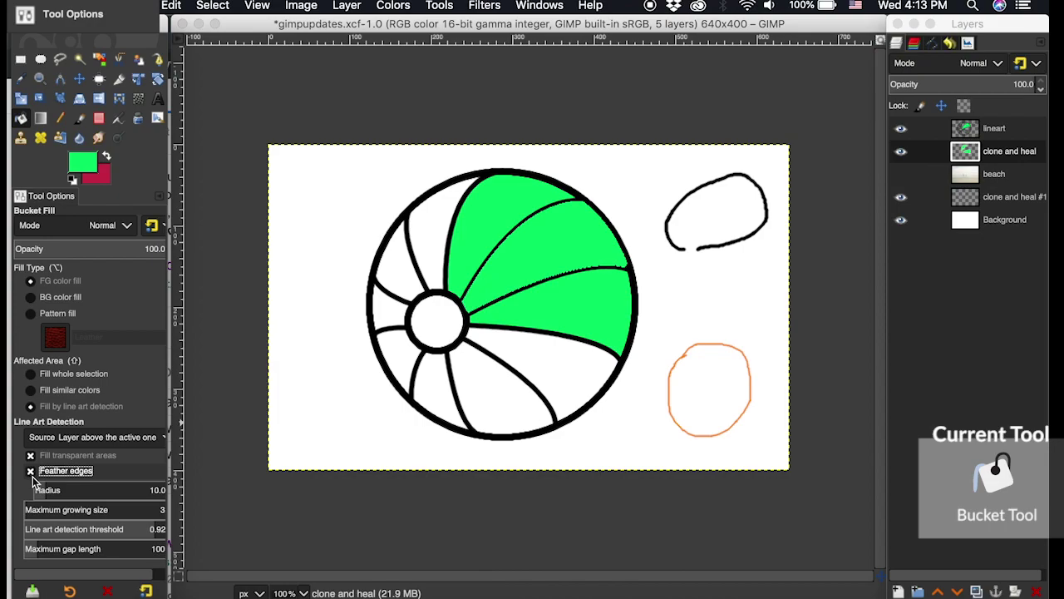
left_click_drag(102, 488, 76, 489)
left_click(472, 395)
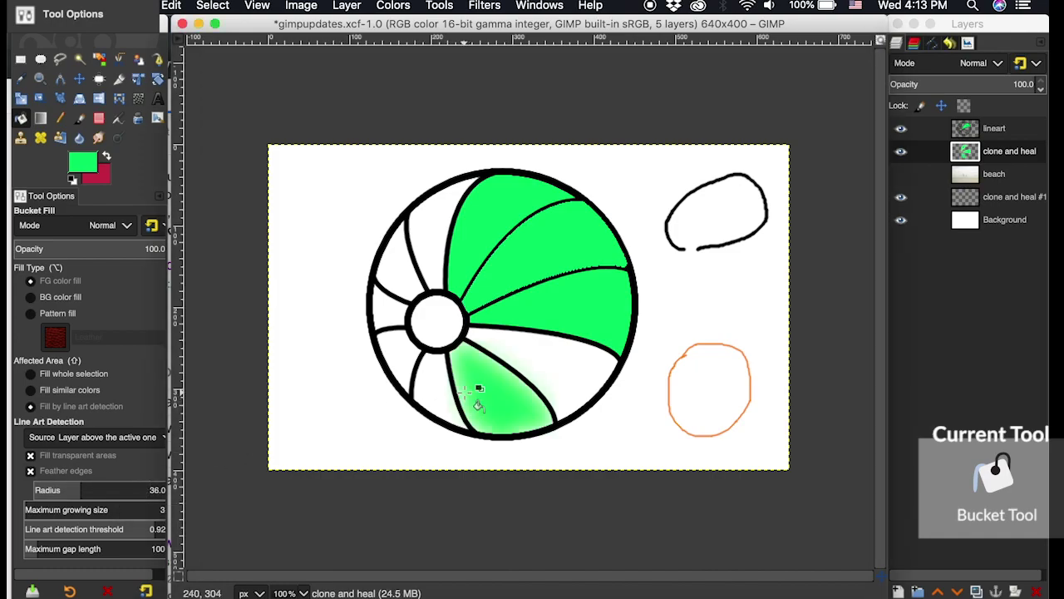
left_click(31, 471)
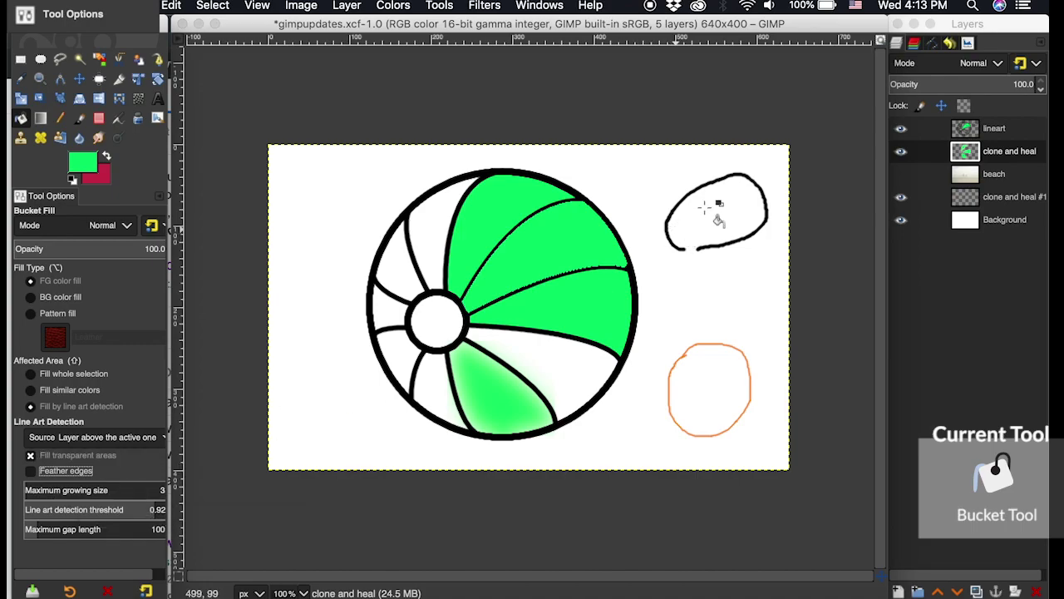
On lineart with Active layer as source, fill the ball's left and upper-left segments green.
left_click(967, 127)
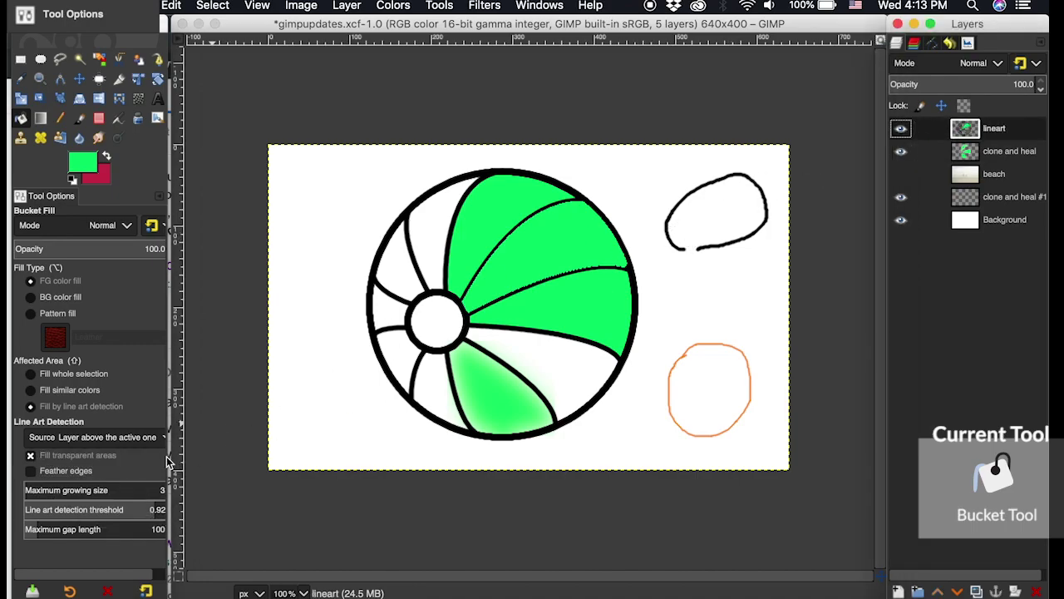
left_click(140, 438)
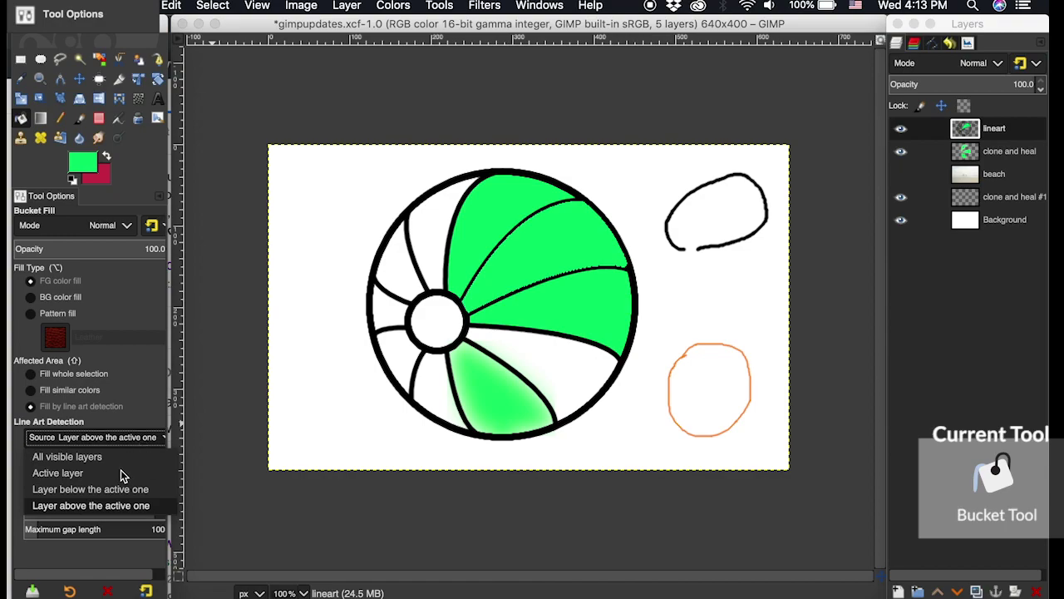
left_click(121, 470)
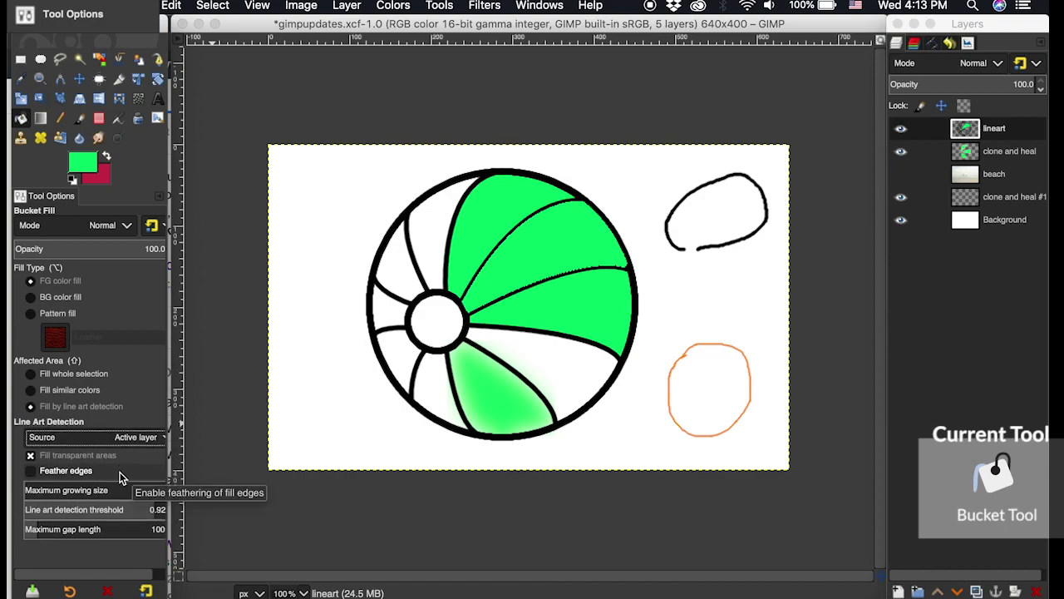
left_click(389, 277)
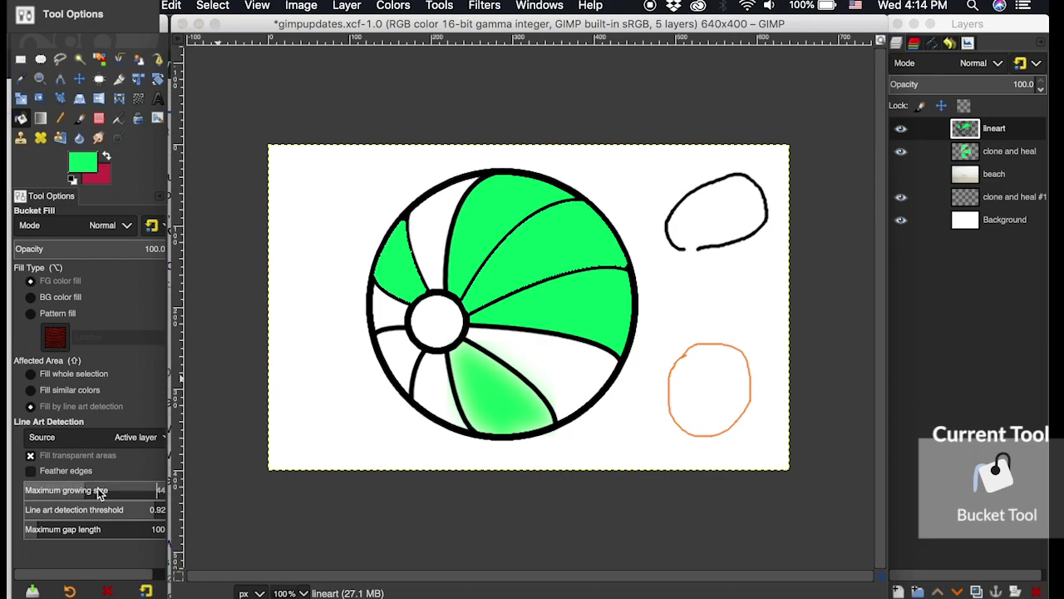
left_click(148, 484)
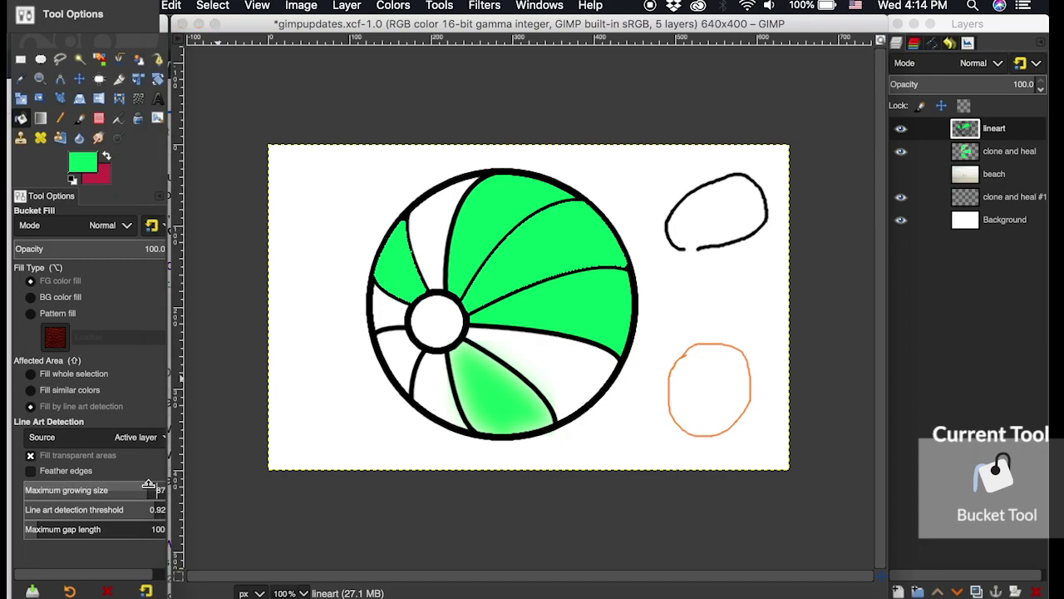
left_click(436, 215)
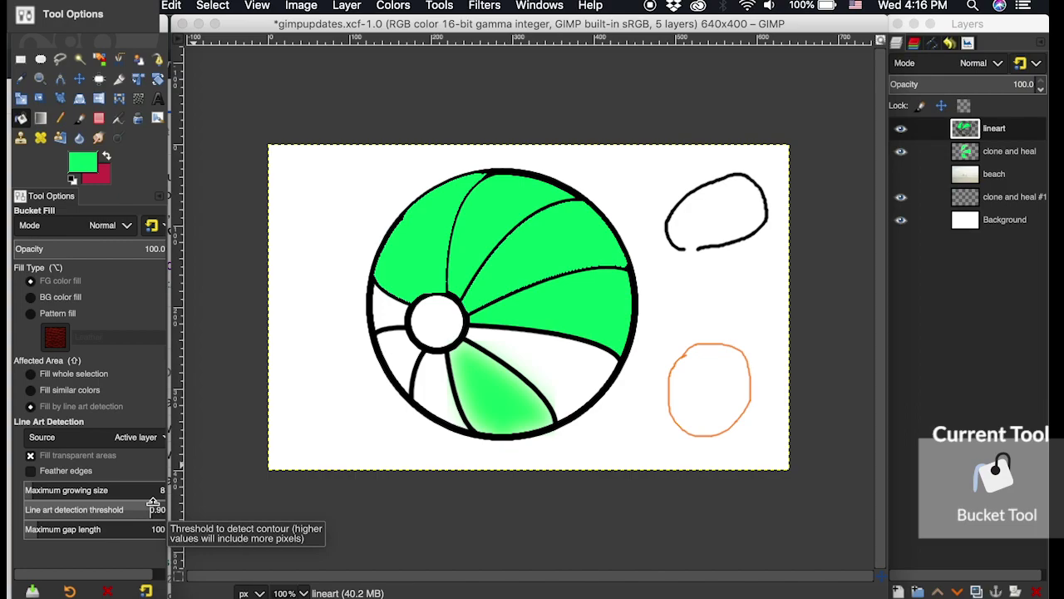
Adjust the line art detection threshold and fill the segment left of the small circle green.
left_click_drag(153, 501, 29, 503)
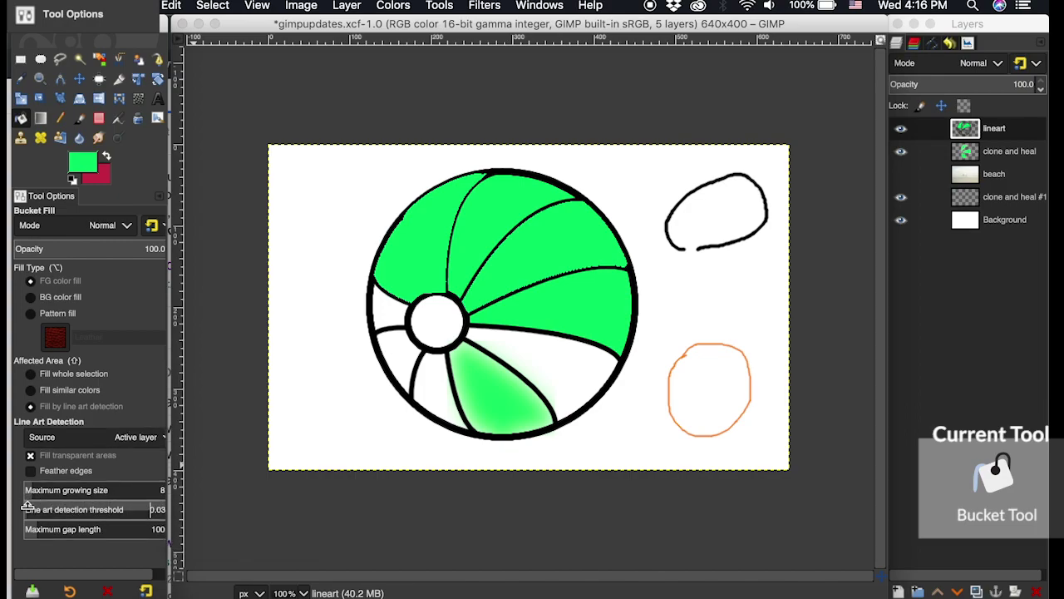
left_click(399, 350)
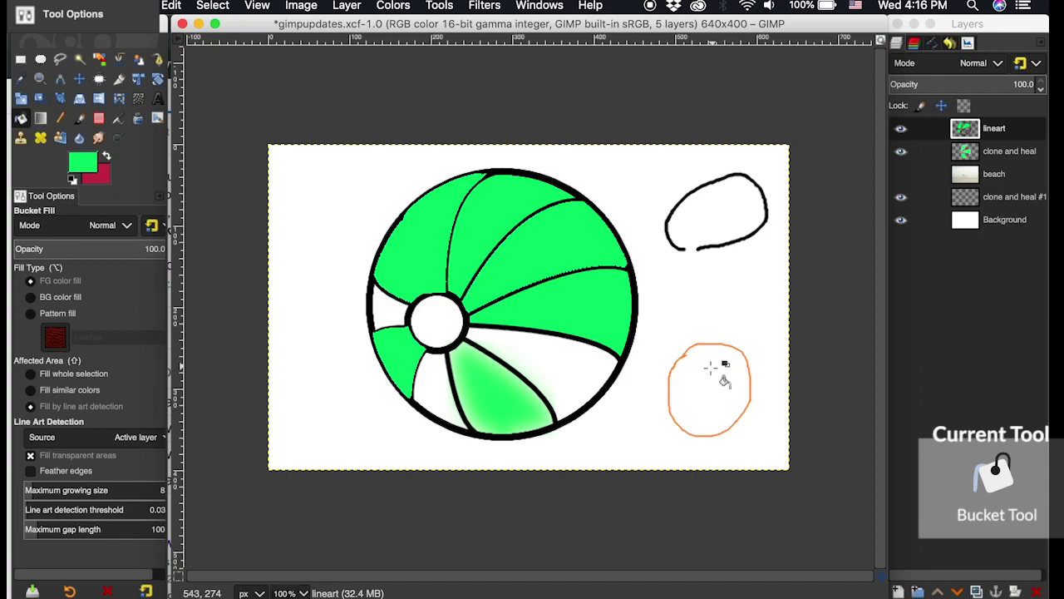
mouse_move(710, 366)
left_mouse_down()
mouse_move(679, 379)
mouse_move(709, 420)
mouse_move(723, 409)
mouse_move(740, 416)
left_mouse_up()
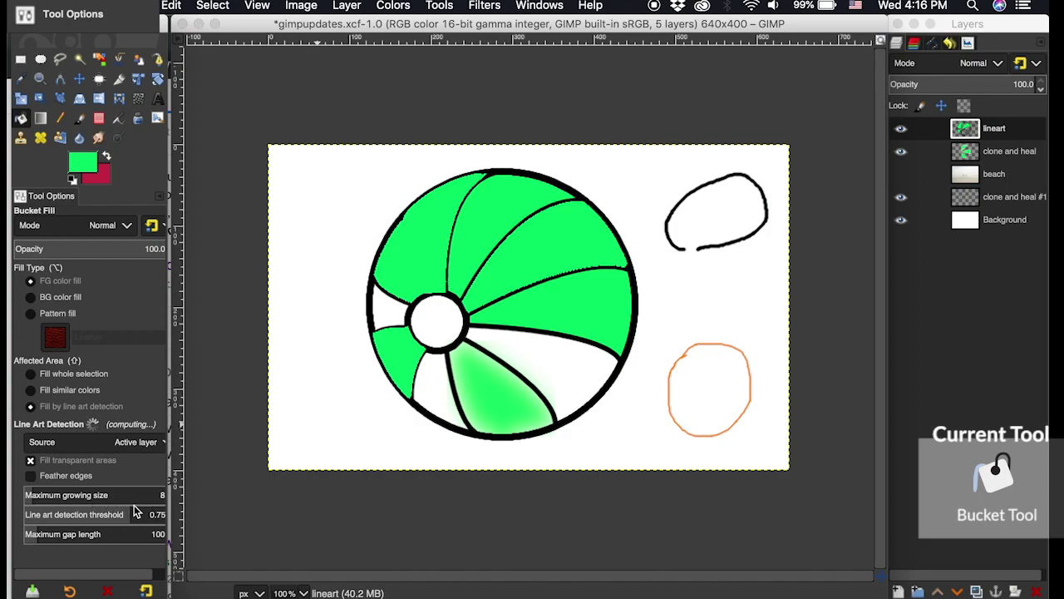
Set the line art detection threshold to 0.86 and fill the orange circle green.
double_click(152, 510)
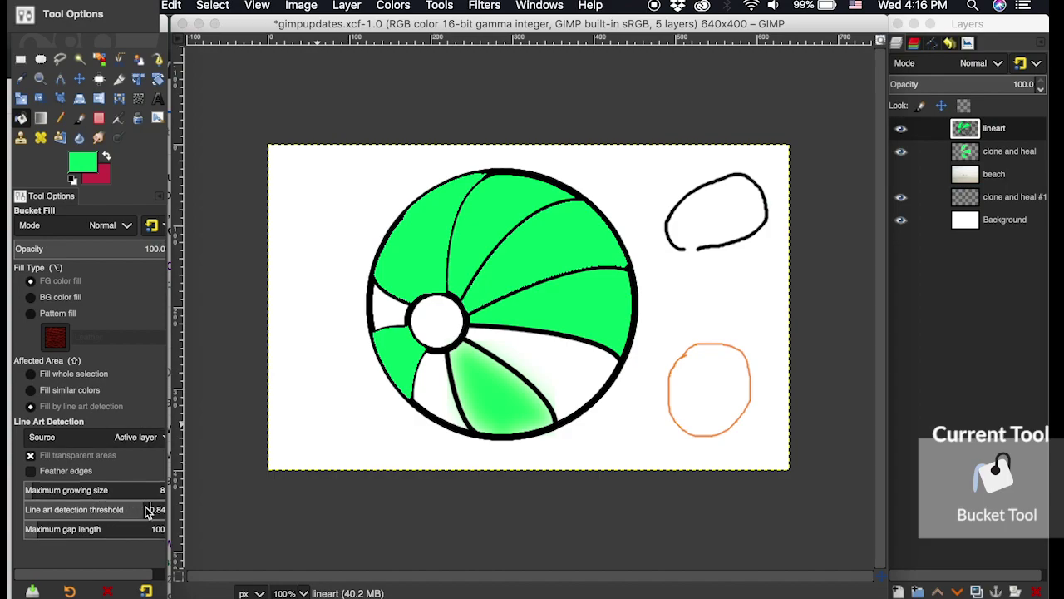
type("0.86")
key("Return")
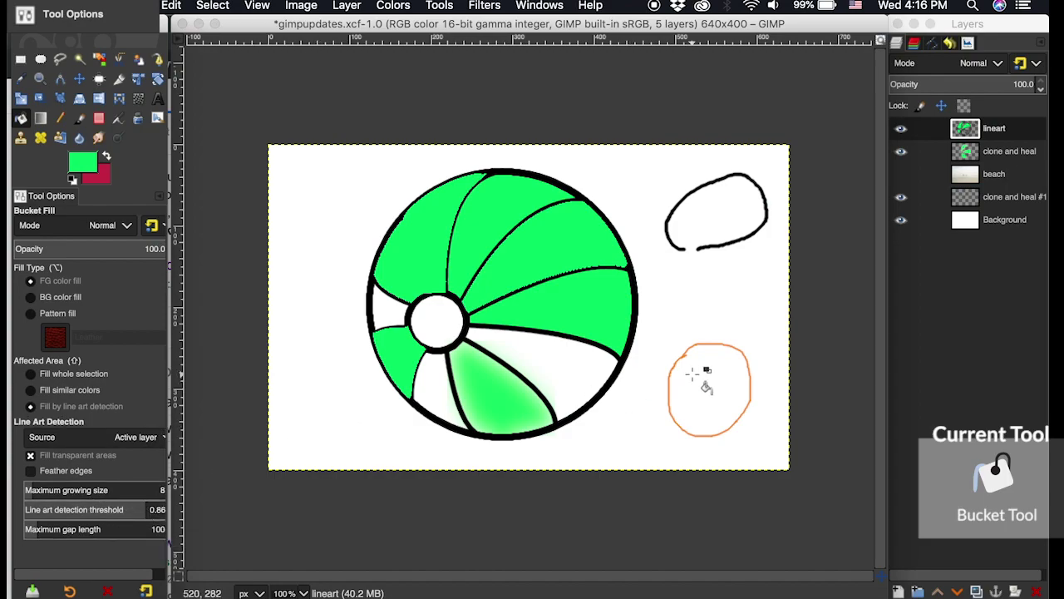
mouse_move(704, 375)
left_mouse_down()
mouse_move(728, 367)
mouse_move(695, 353)
mouse_move(740, 381)
mouse_move(741, 362)
mouse_move(737, 395)
mouse_move(701, 353)
left_mouse_up()
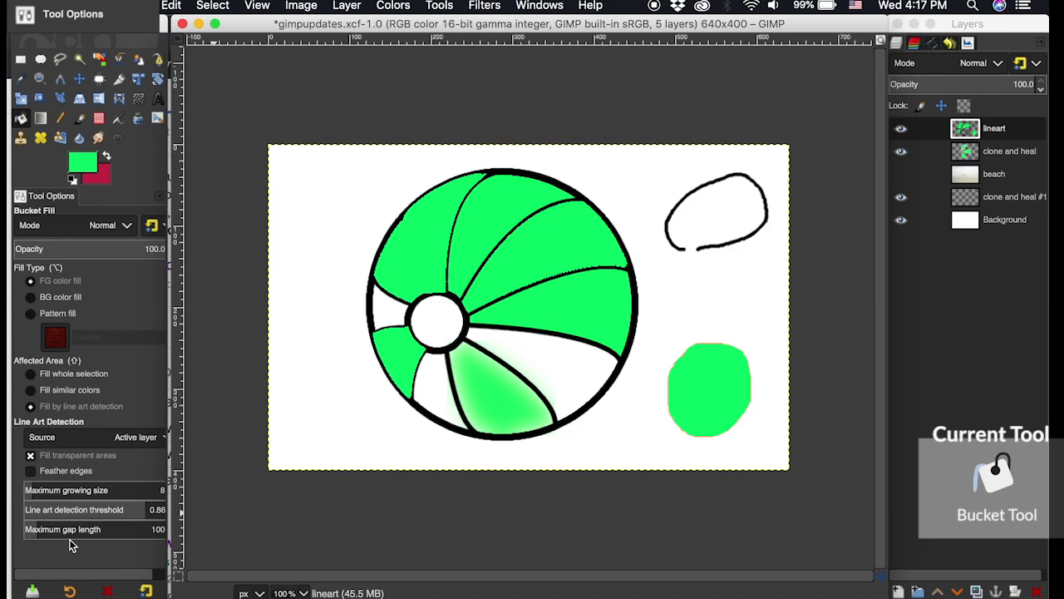
Fill the open upper-right outline green, undoing a leaking fill and raising maximum gap length to 619.
left_click(25, 524)
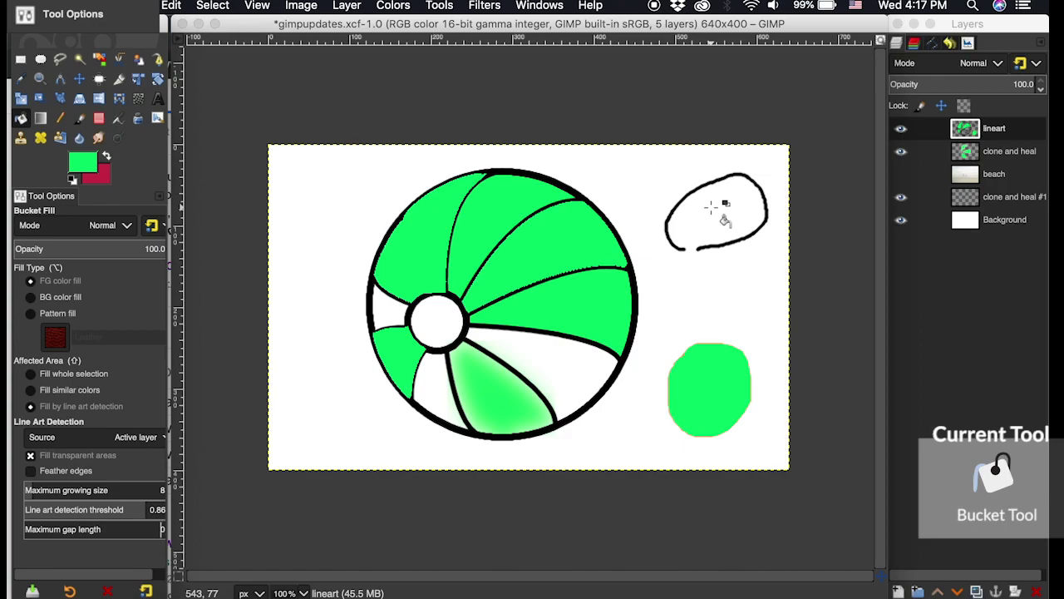
left_click(711, 206)
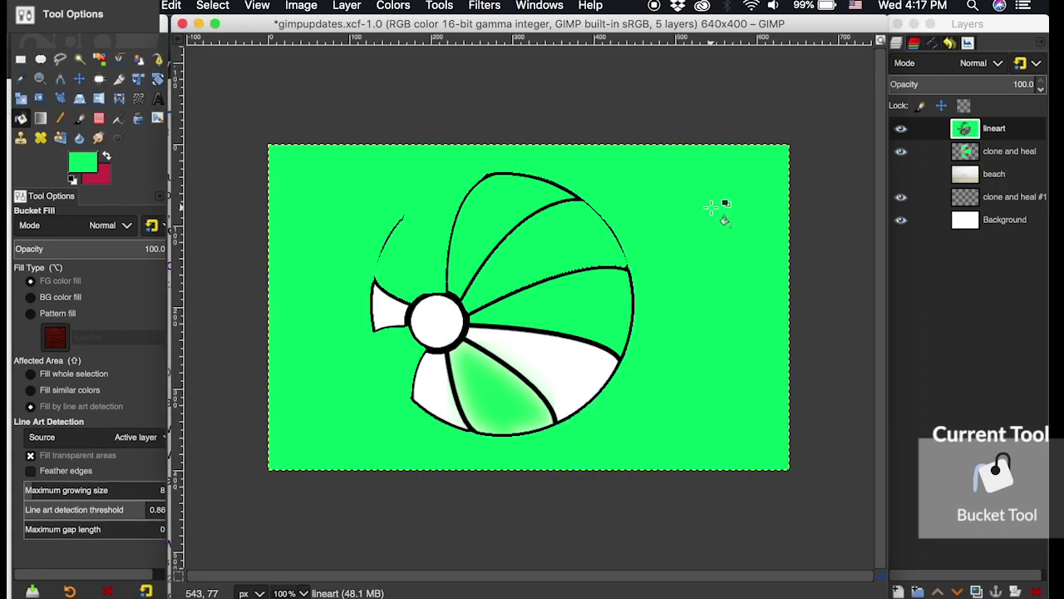
key("ctrl+z")
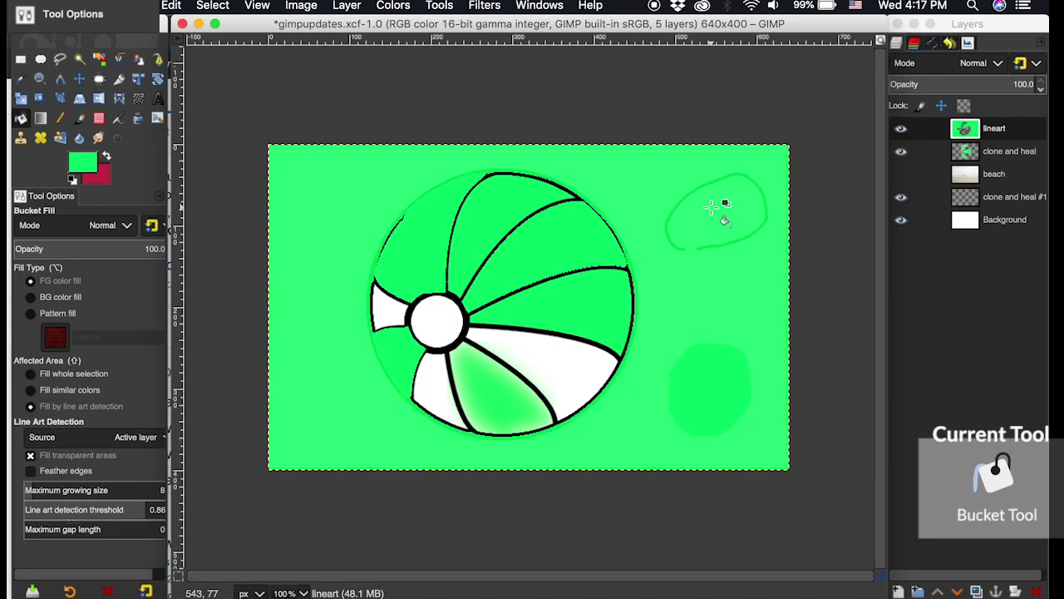
left_click(100, 529)
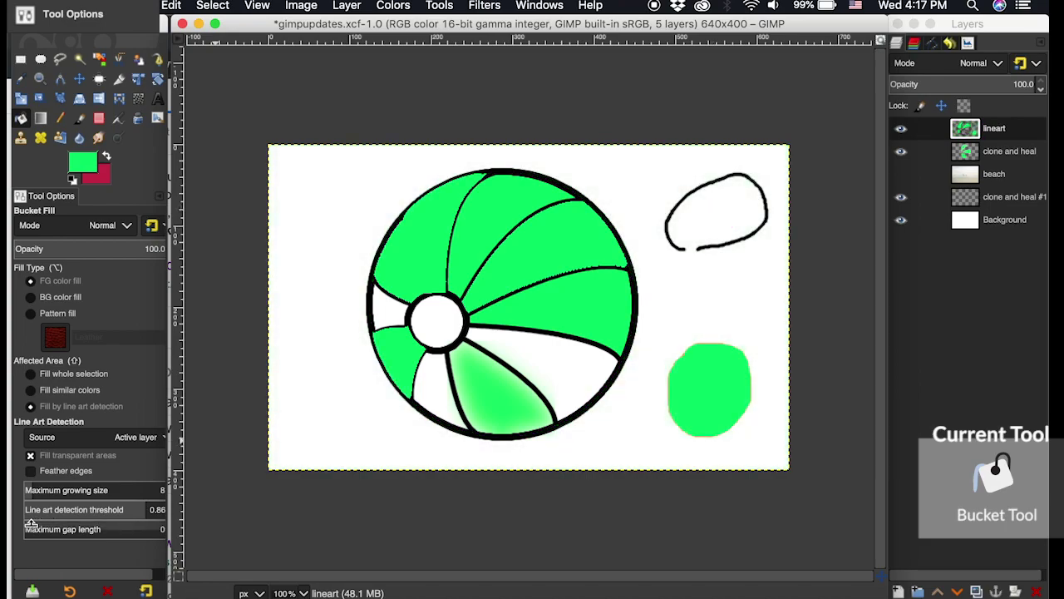
left_click(113, 532)
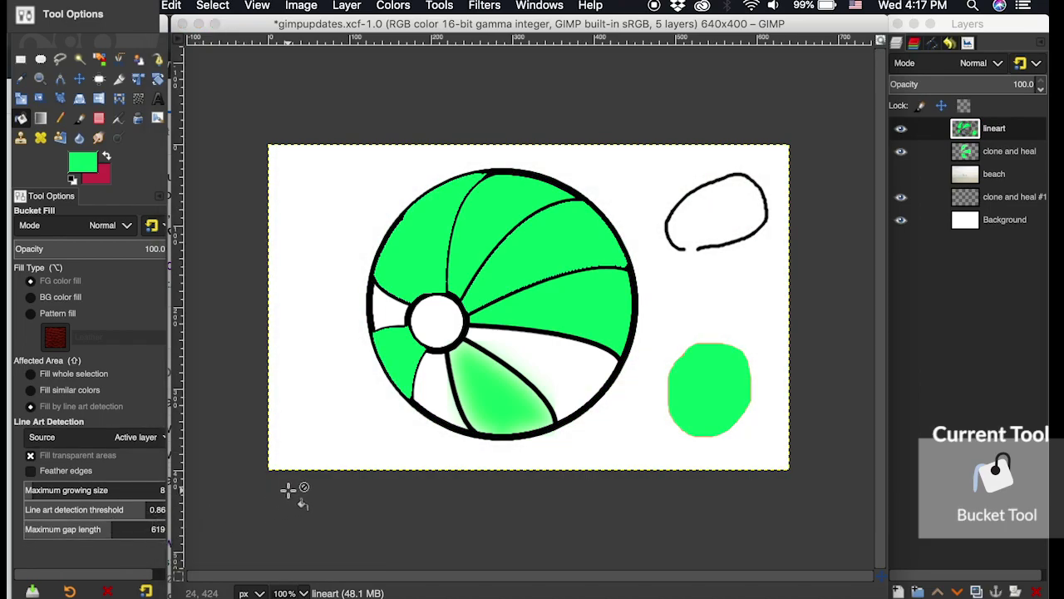
left_click(728, 204)
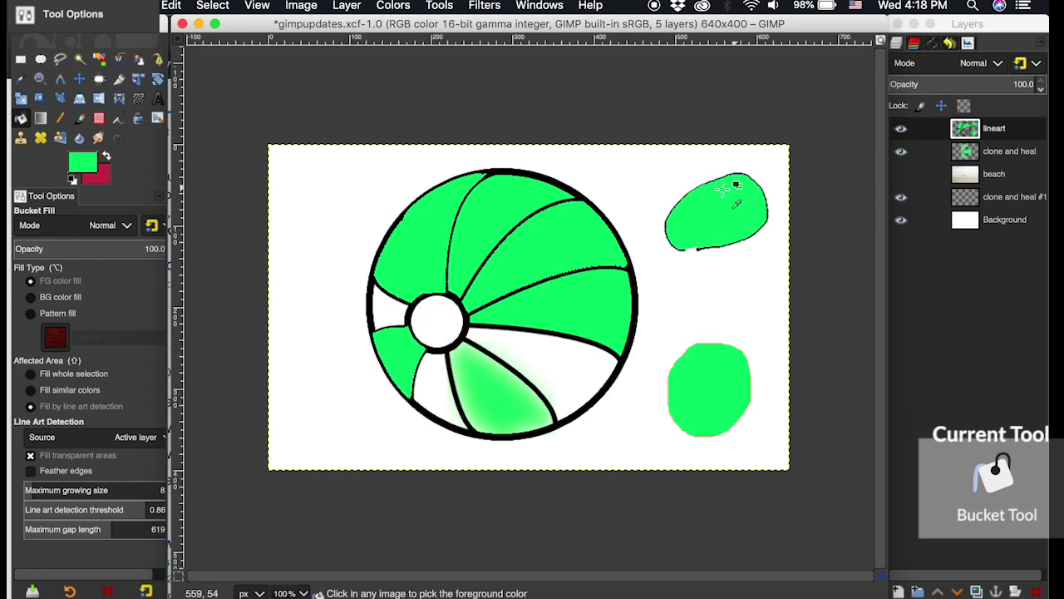
Pick black from the ball's outline as the foreground colour.
left_click(620, 226, "ctrl")
left_click(600, 240, "ctrl")
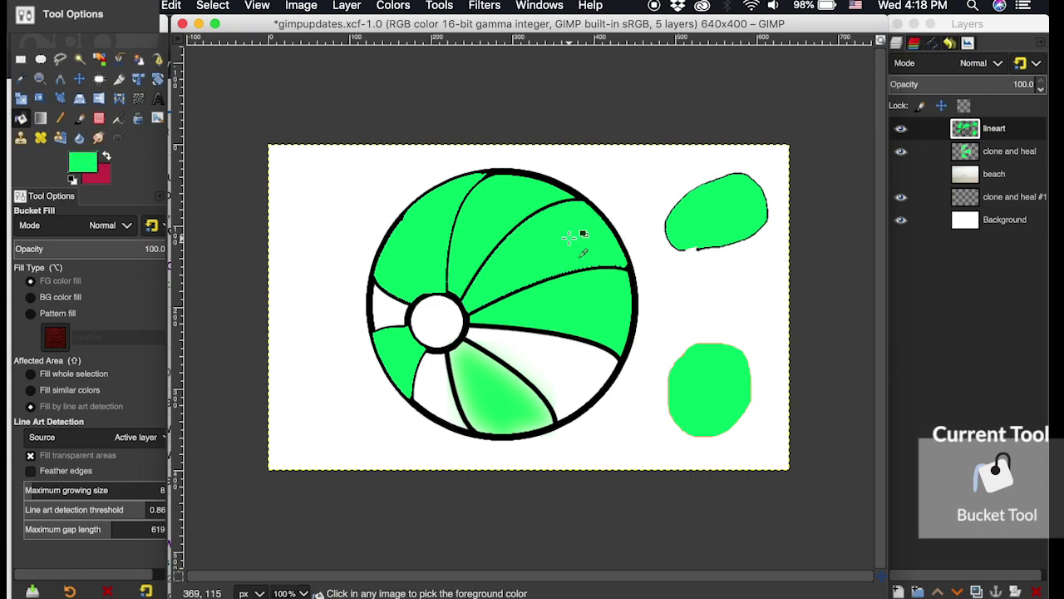
left_click(616, 224, "ctrl")
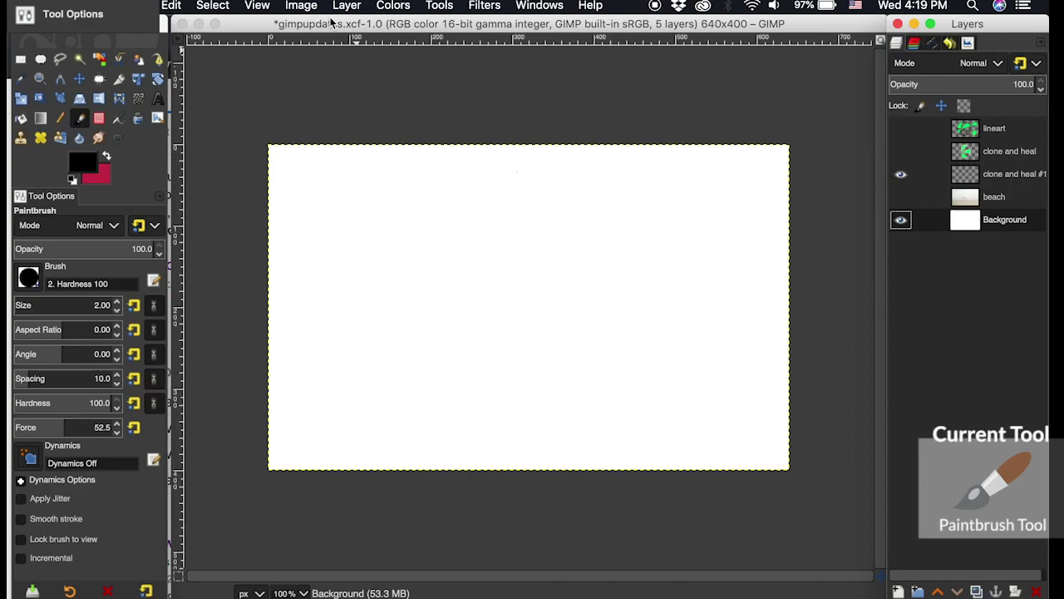
Convert the image to 32-bit floating point precision with linear light.
left_click(301, 6)
mouse_move(319, 62)
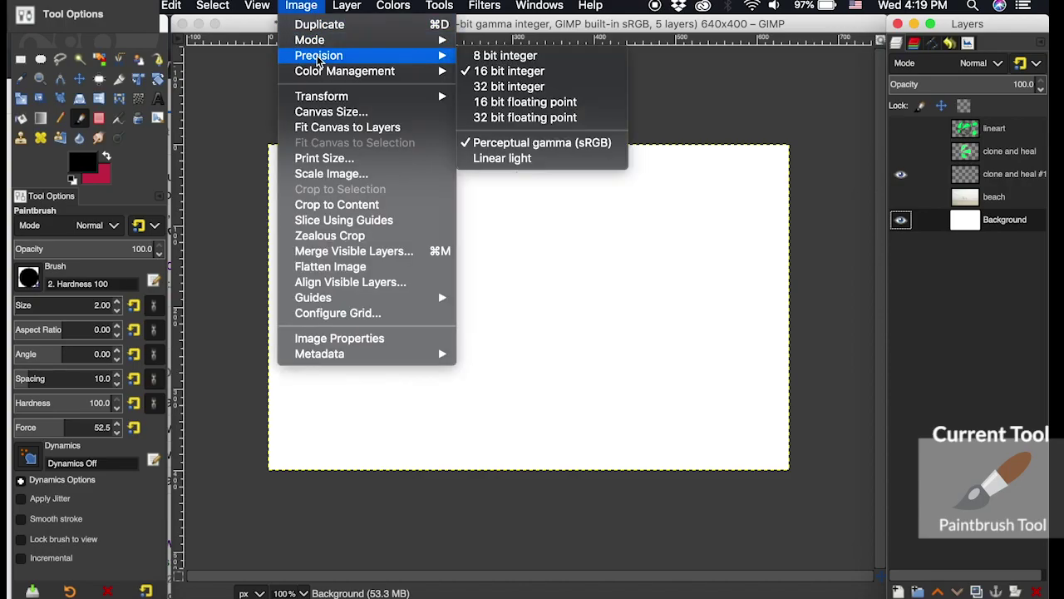
left_click(520, 121)
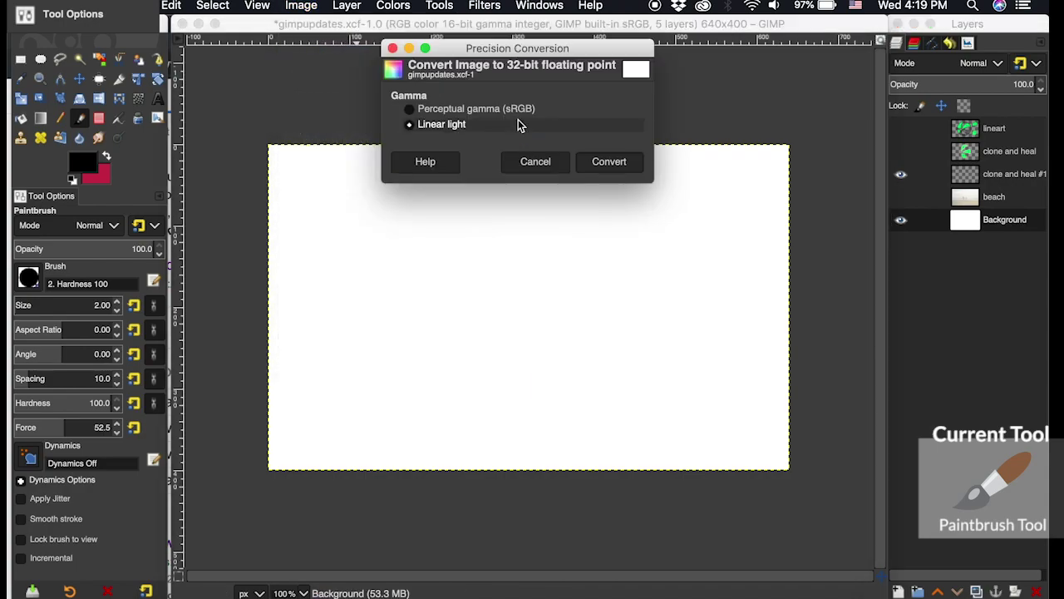
left_click(616, 163)
left_click(28, 278)
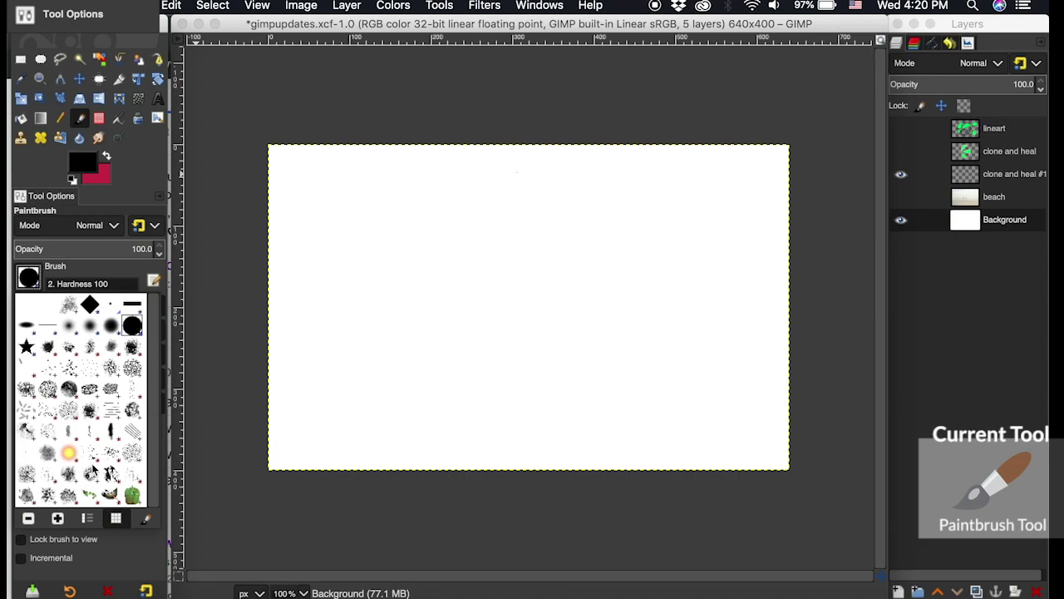
Open the Brushes dockable dialog from the Windows menu.
left_click(526, 5)
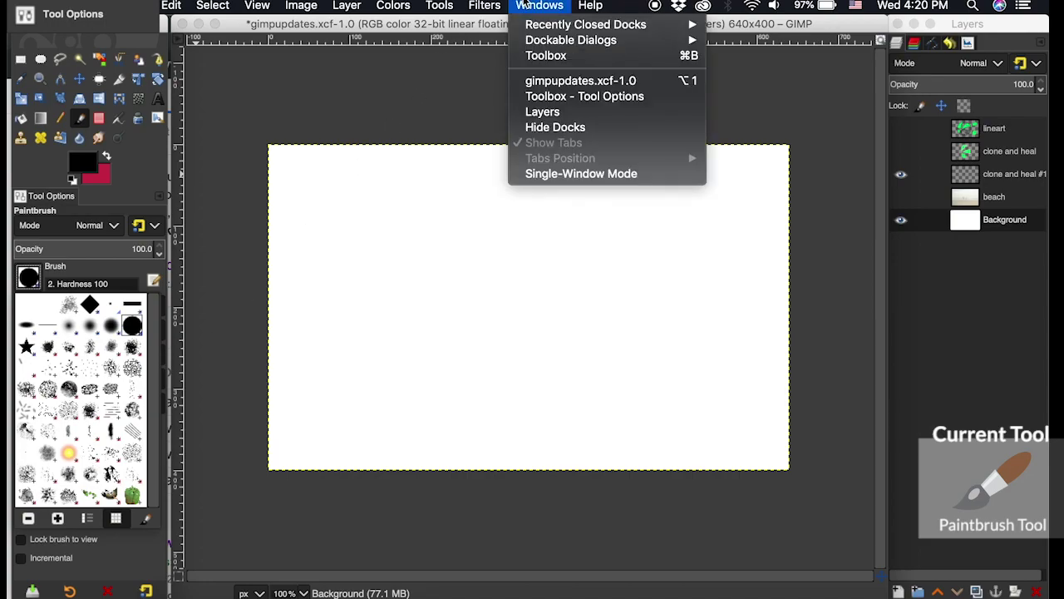
mouse_move(548, 43)
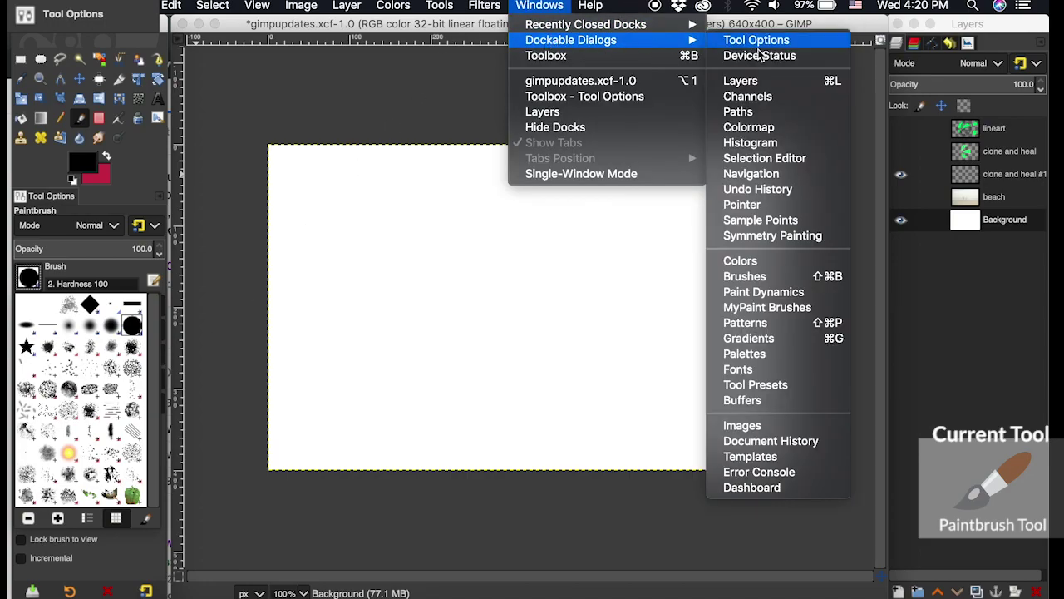
left_click(753, 282)
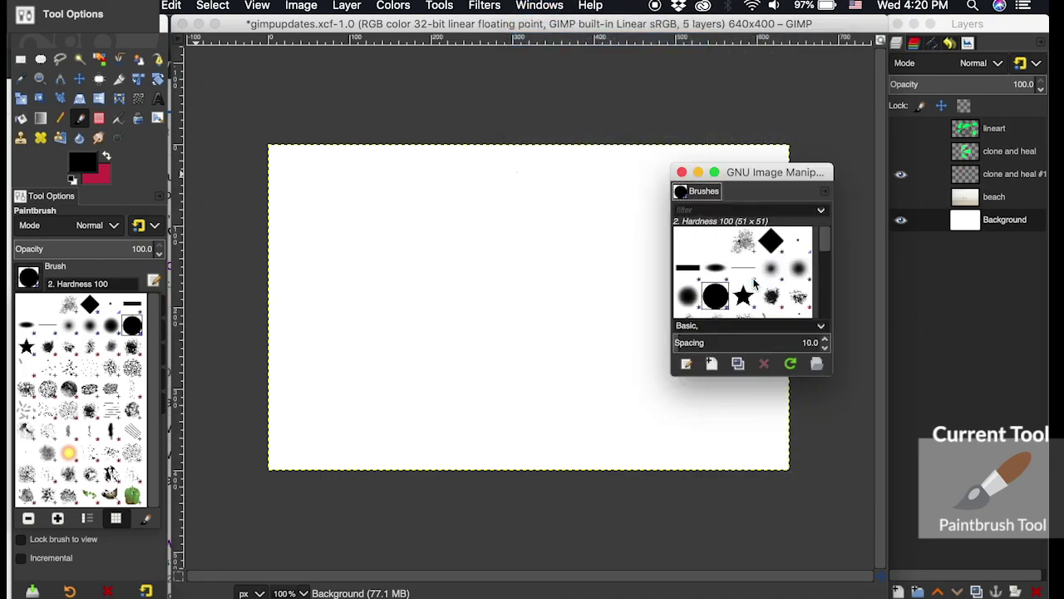
Select the Acrylic 05 brush and open it as its own image.
left_click(694, 270)
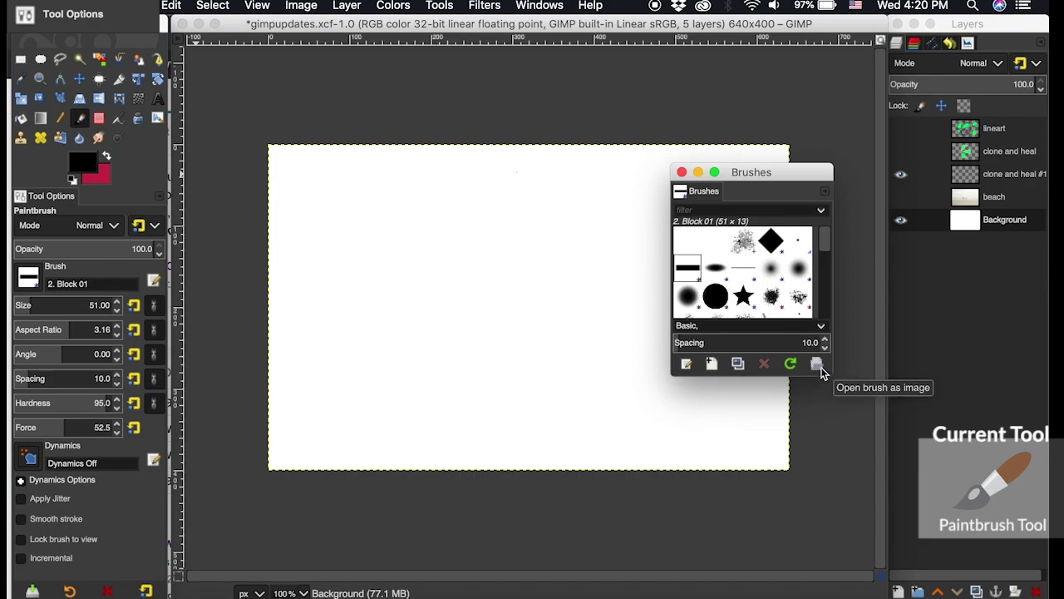
left_click(800, 299)
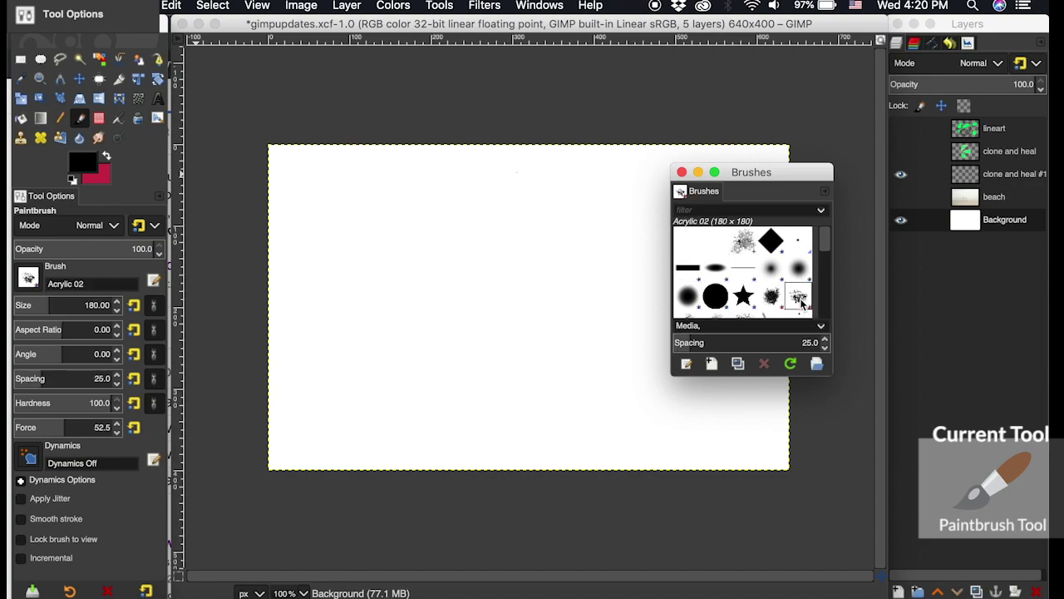
left_click(819, 365)
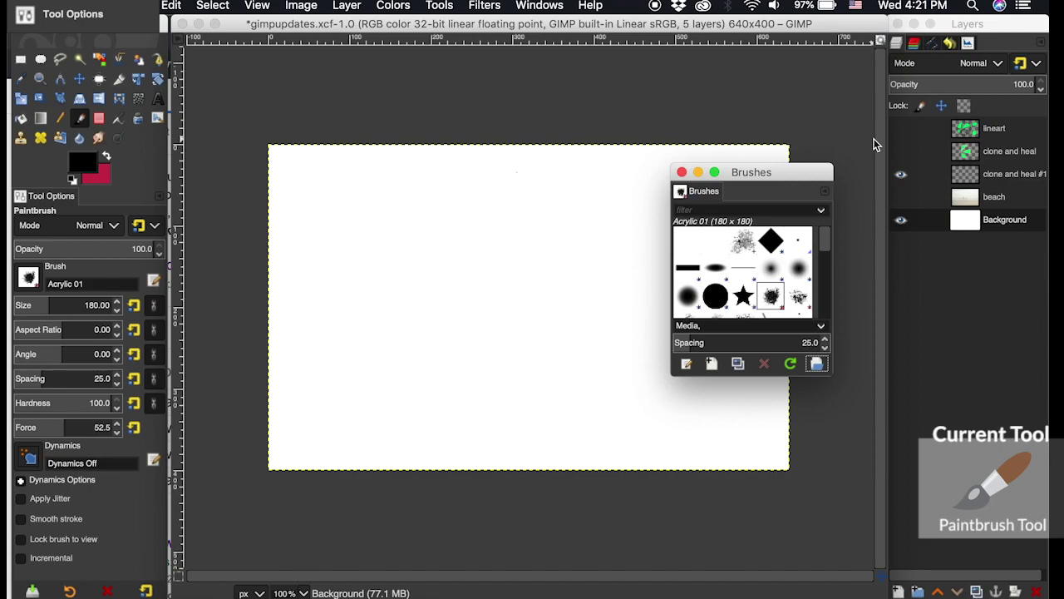
scroll(786, 313, "down", 1)
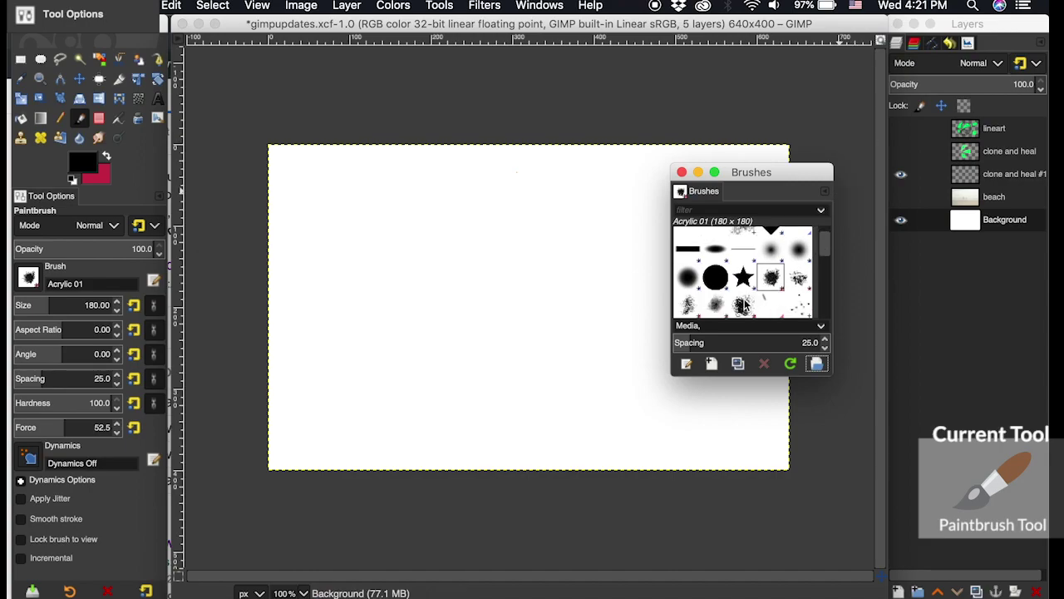
left_click(742, 305)
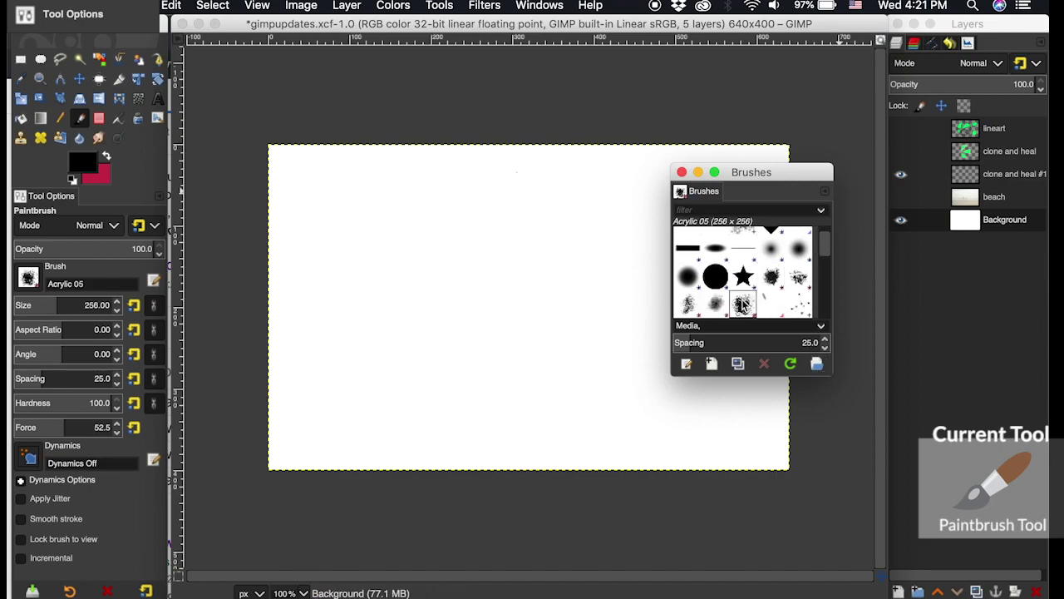
left_click(817, 369)
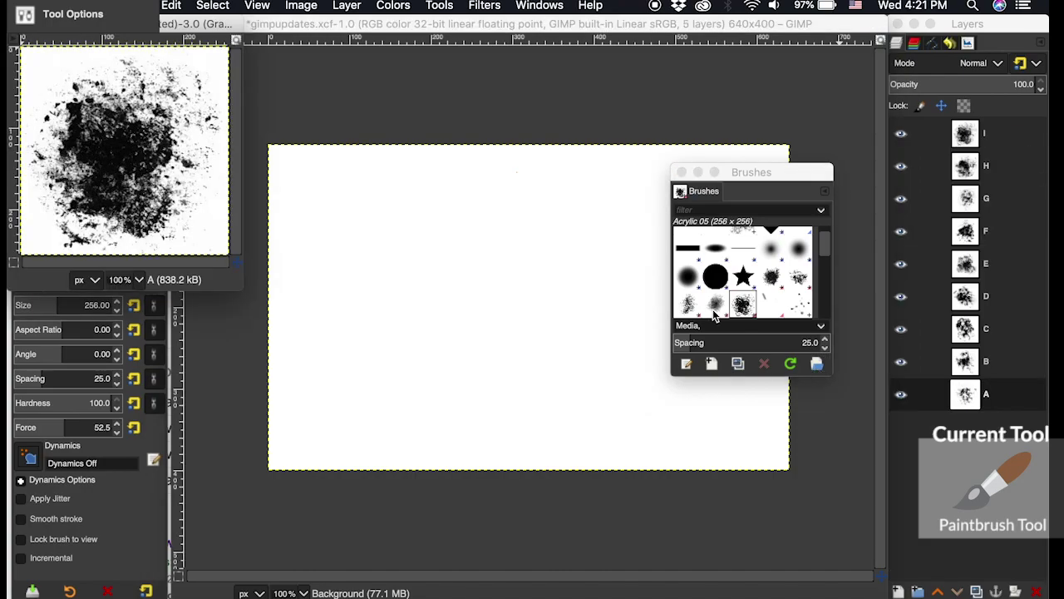
Reposition the brush image window, hide layers B through I, and copy layer A.
mouse_move(212, 23)
left_mouse_down()
mouse_move(444, 83)
mouse_move(663, 181)
left_mouse_up()
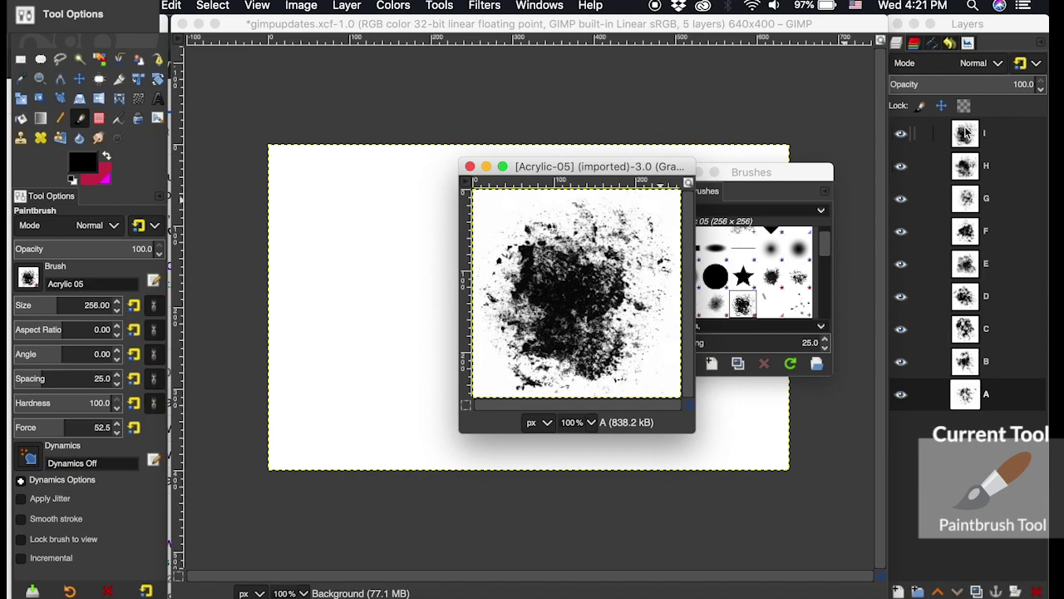
left_click_drag(900, 133, 902, 363)
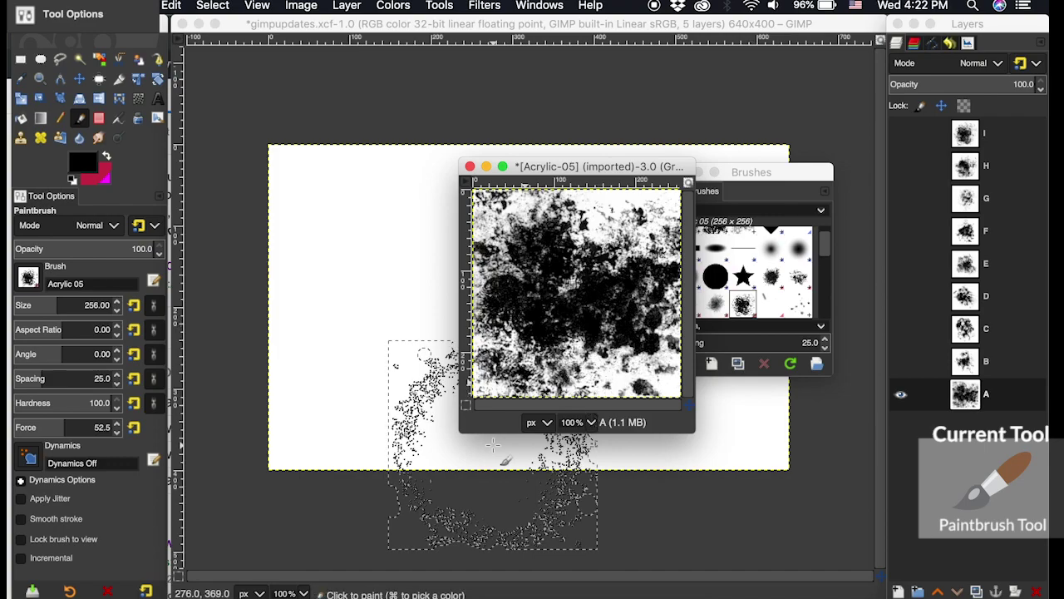
left_click(171, 6)
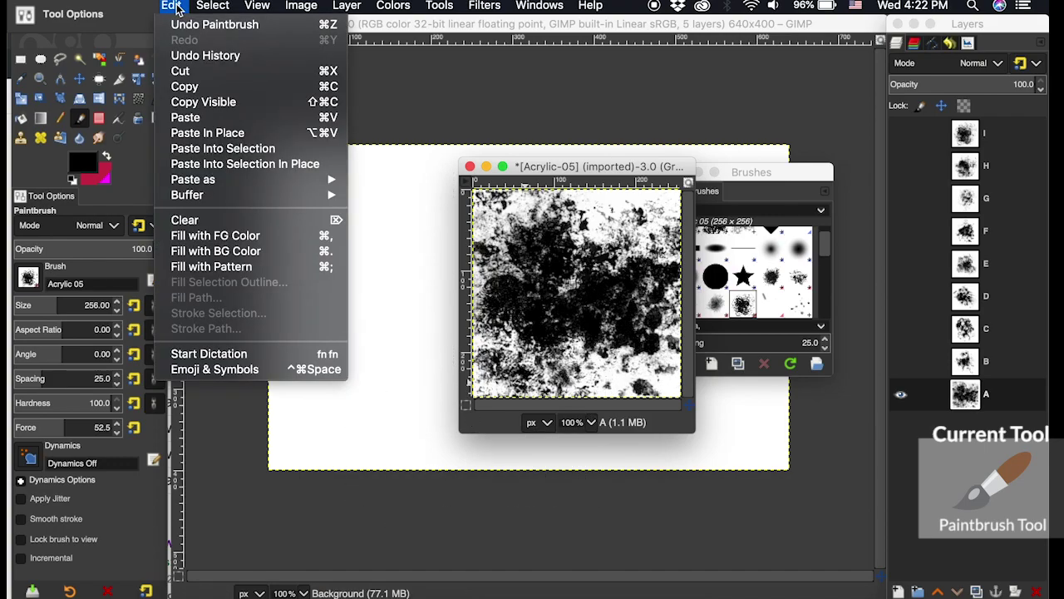
left_click(192, 86)
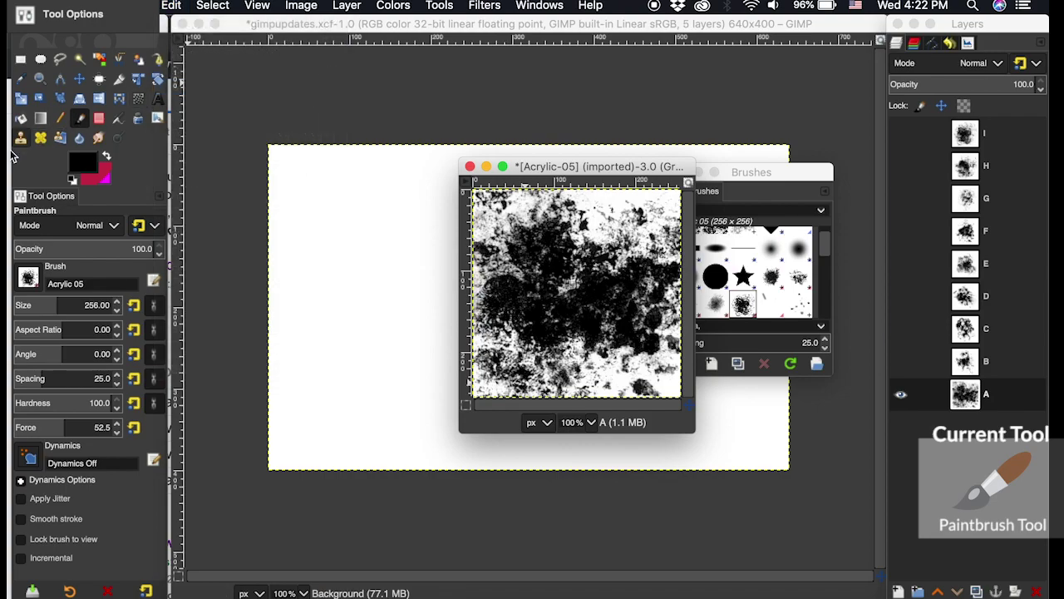
left_click(29, 277)
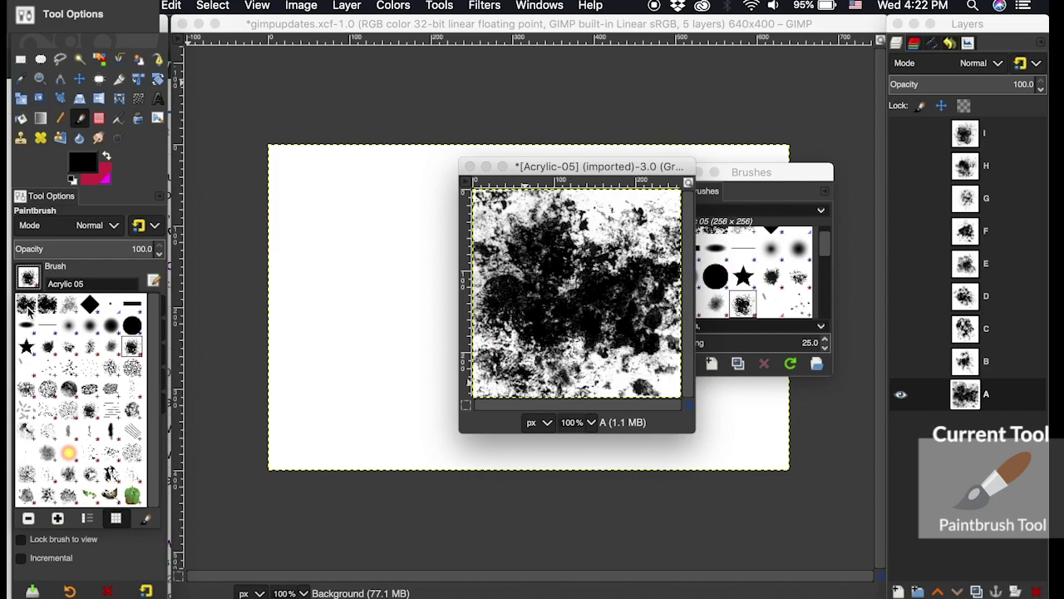
Duplicate the Clipboard Image brush from the Brushes list.
left_click(761, 175)
scroll(735, 243, "up", 1)
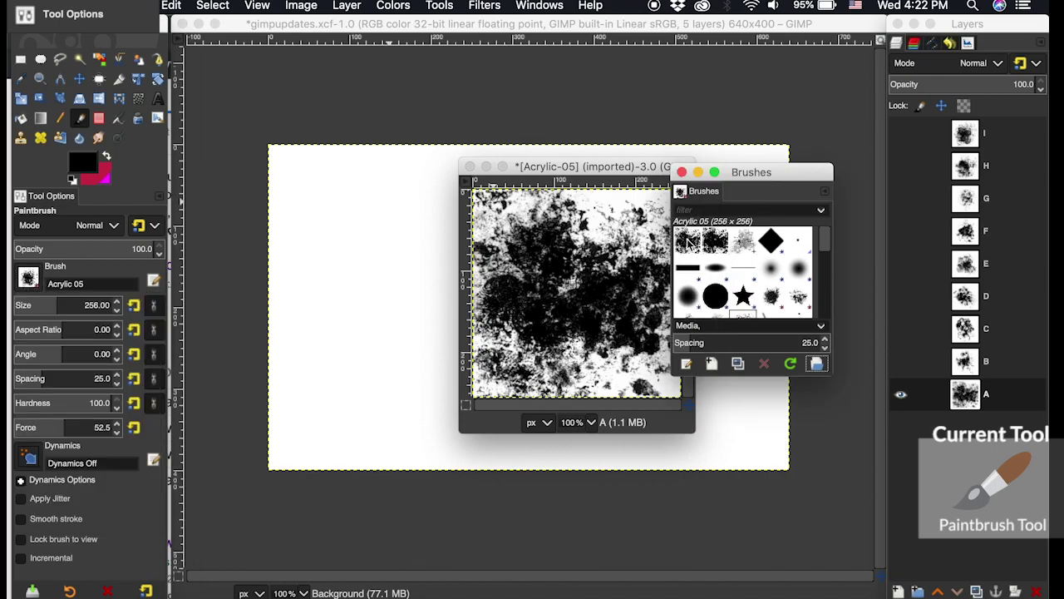
left_click(686, 241)
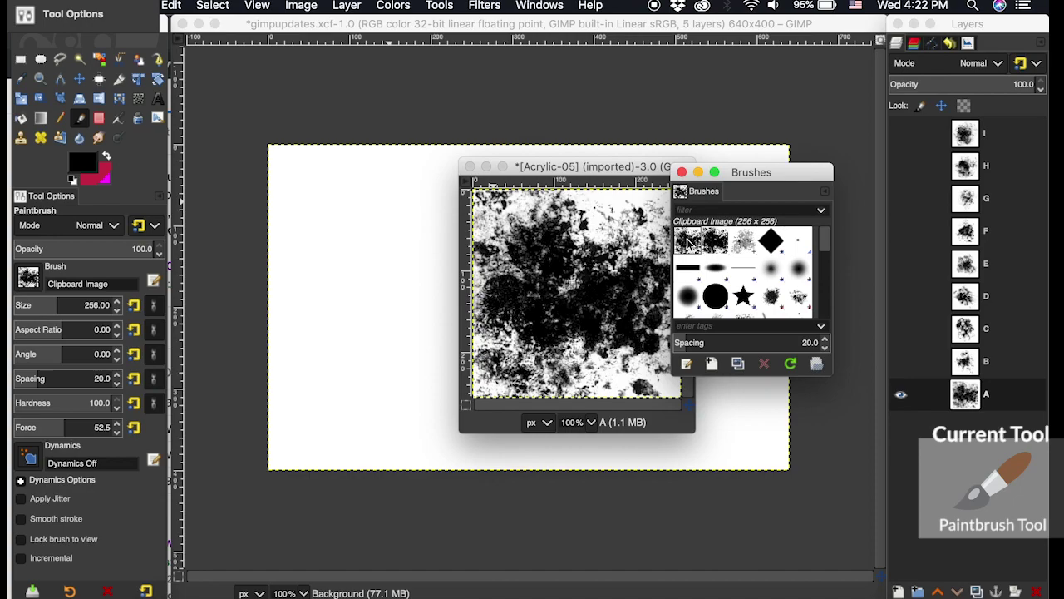
right_click(687, 241)
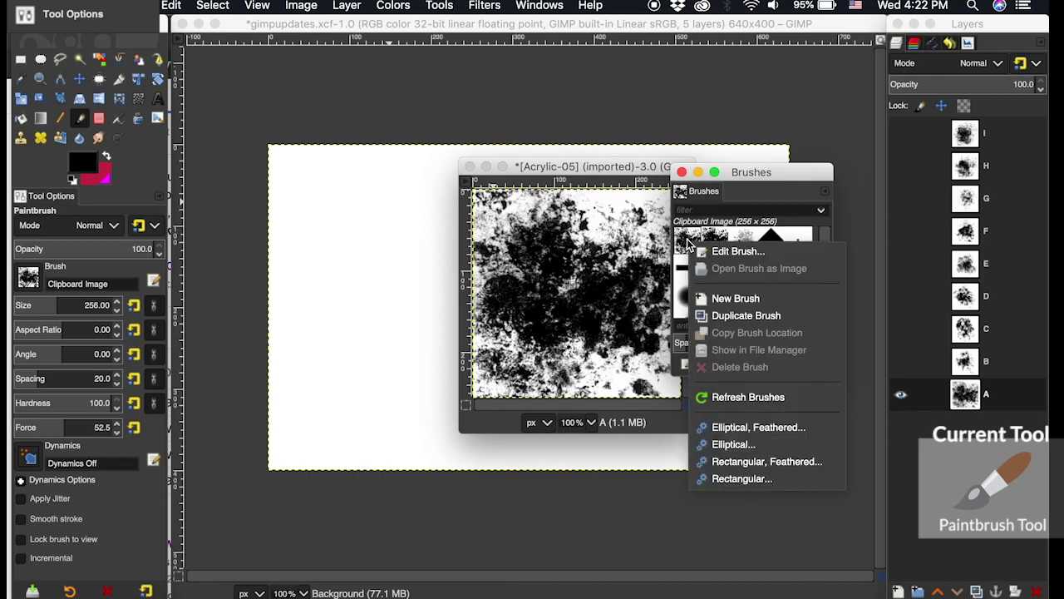
left_click(720, 317)
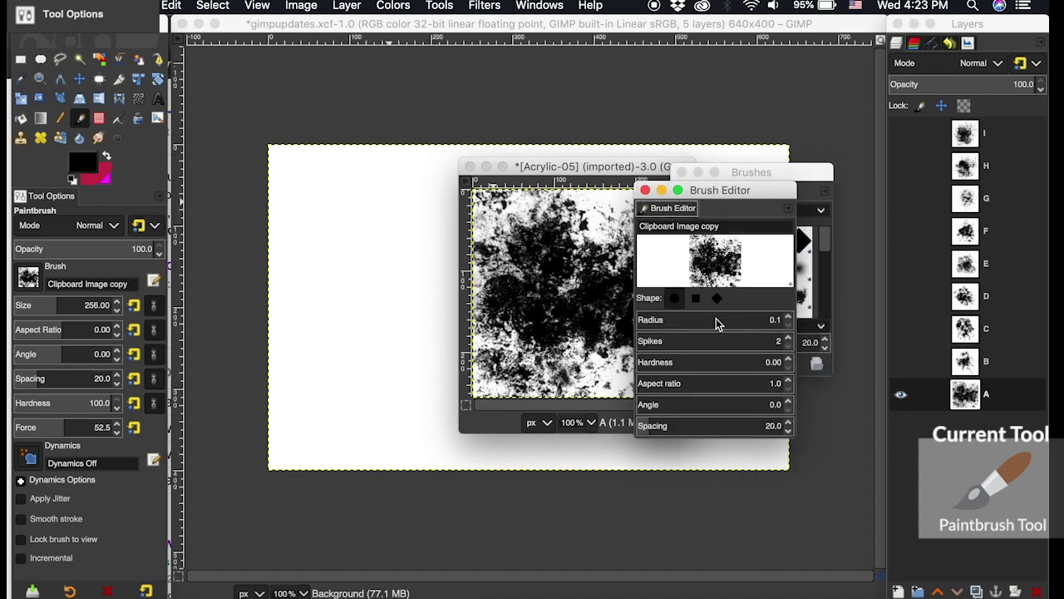
Rename the duplicated brush to newsplat and close the Brush Editor.
left_click_drag(725, 225, 638, 235)
type("newsp")
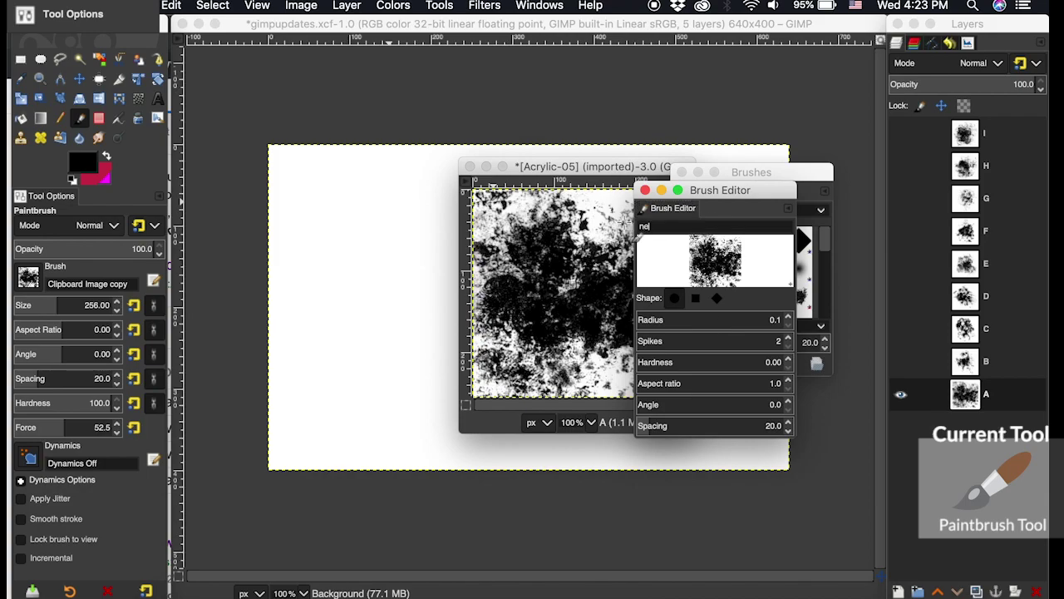
type("lat")
key("Return")
left_click(645, 189)
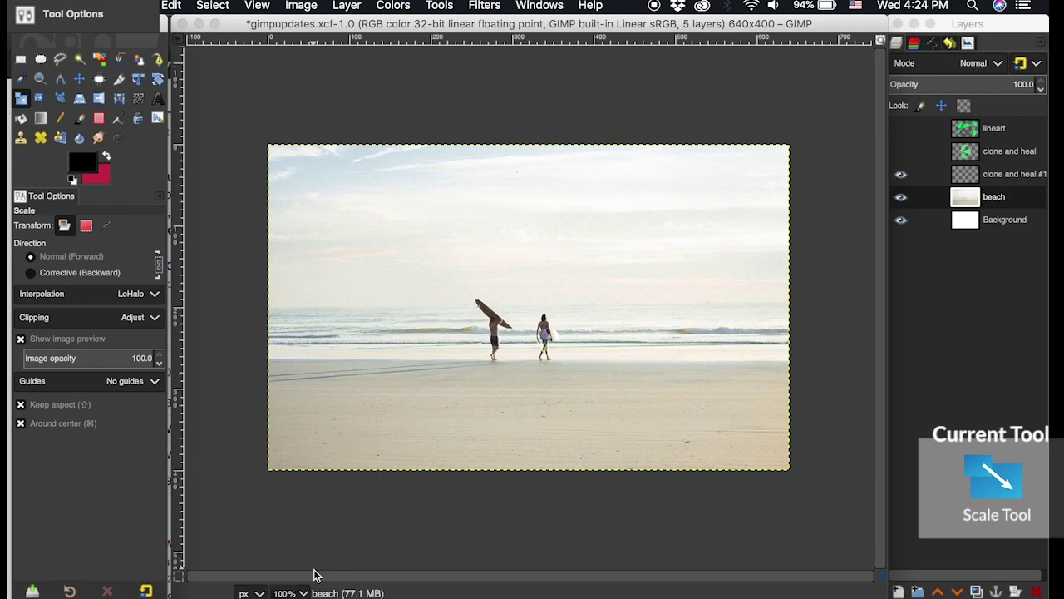
left_click(304, 592)
left_click(293, 509)
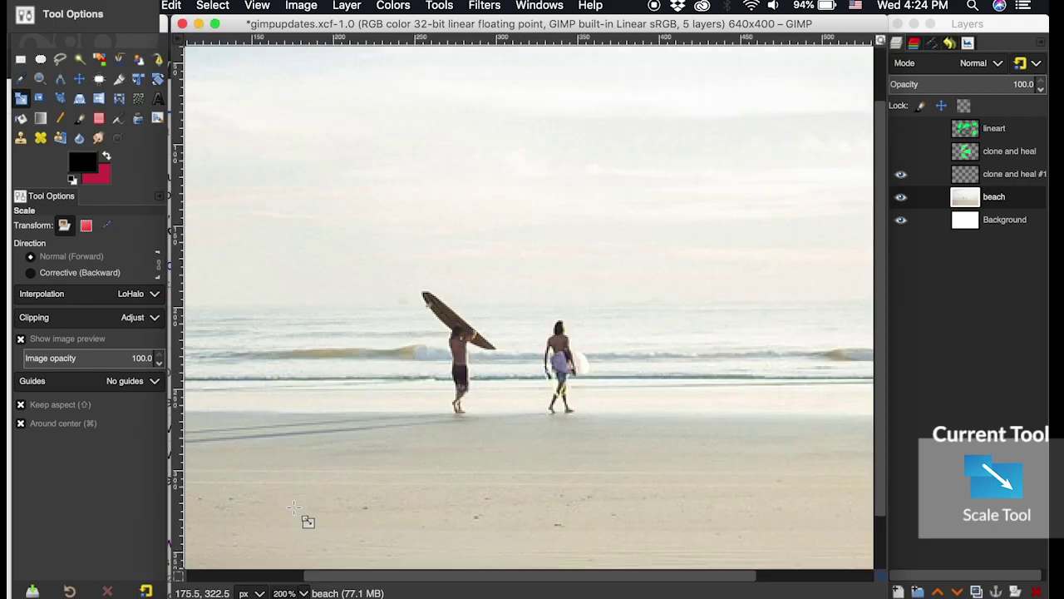
left_click(374, 301)
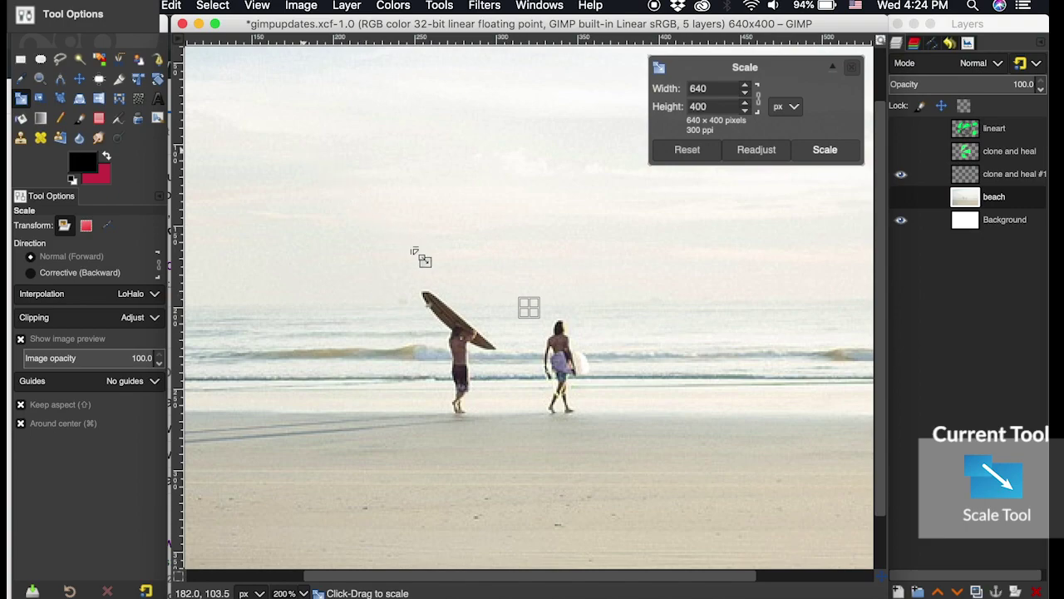
left_click_drag(344, 196, 403, 231)
left_click_drag(326, 187, 428, 301)
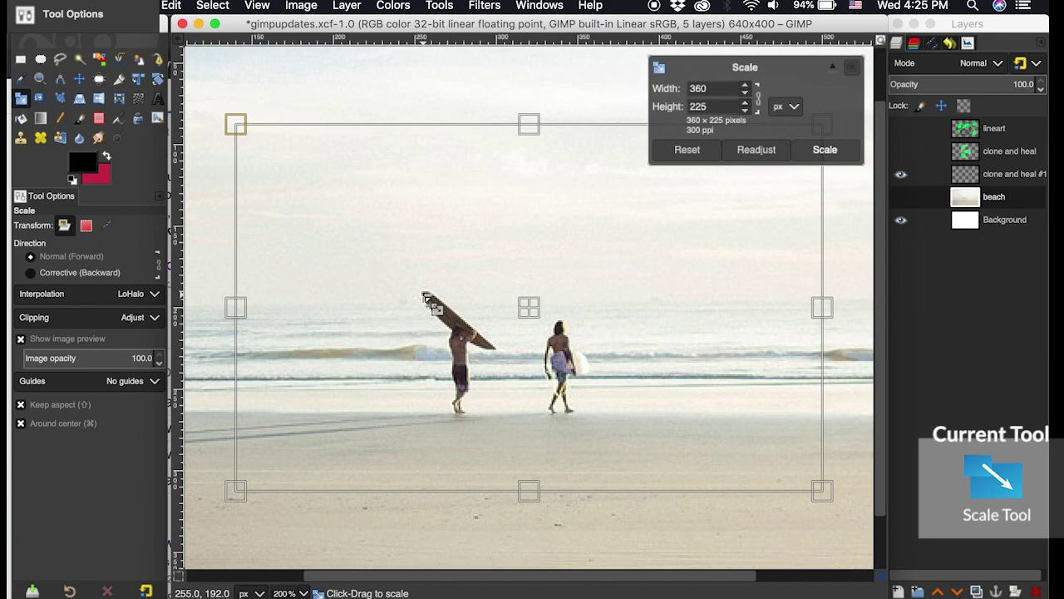
left_click(159, 267)
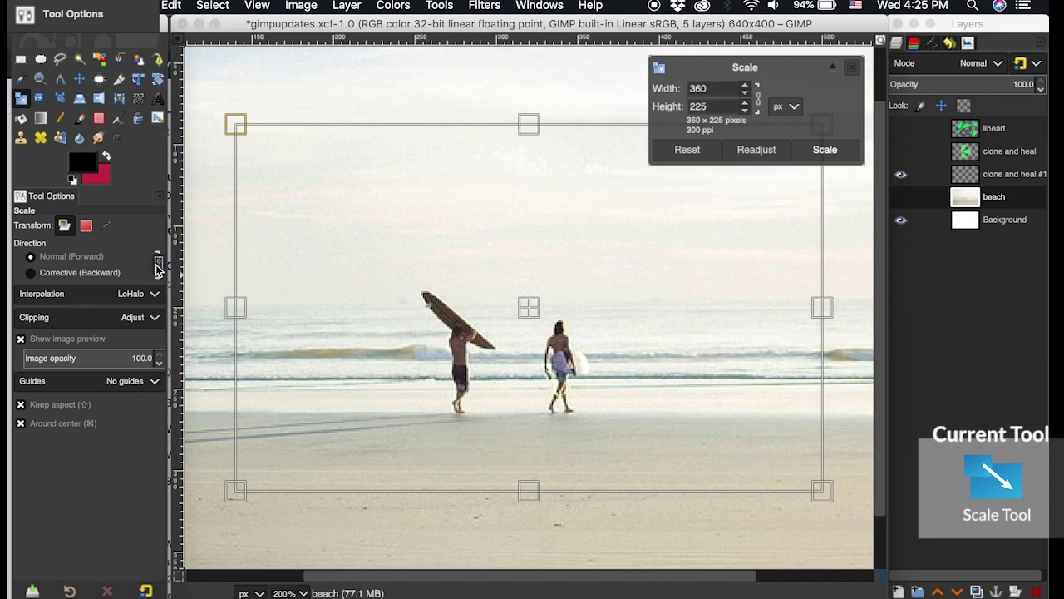
left_click_drag(276, 169, 263, 129)
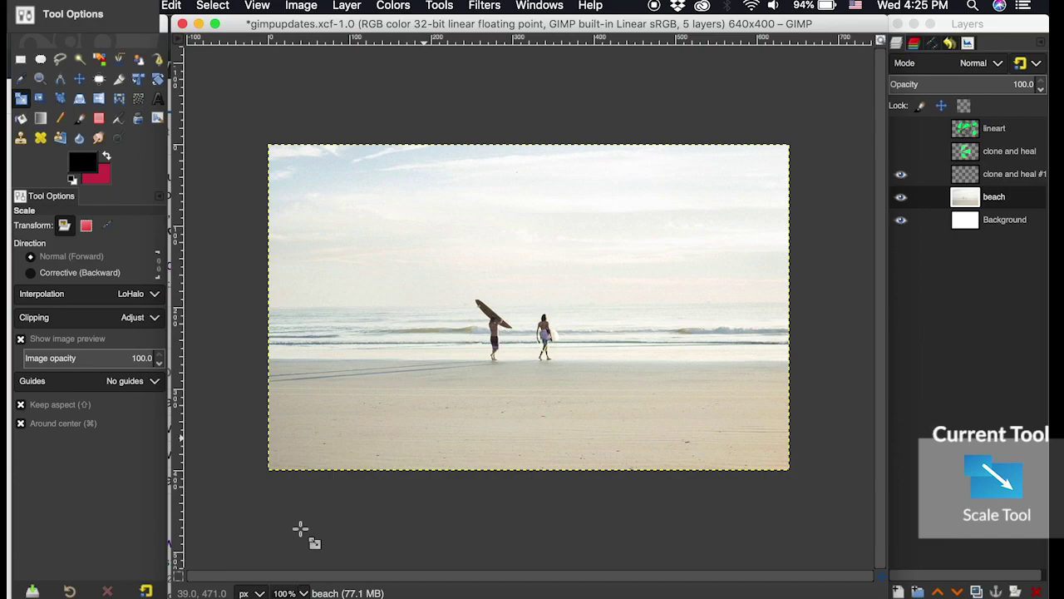
left_click(417, 316)
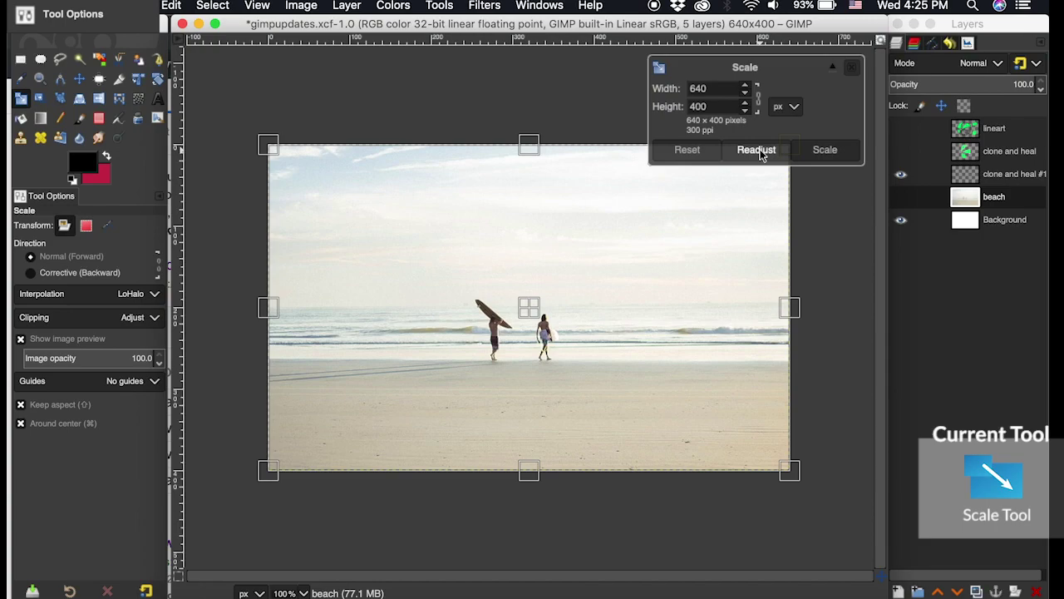
left_click(303, 593)
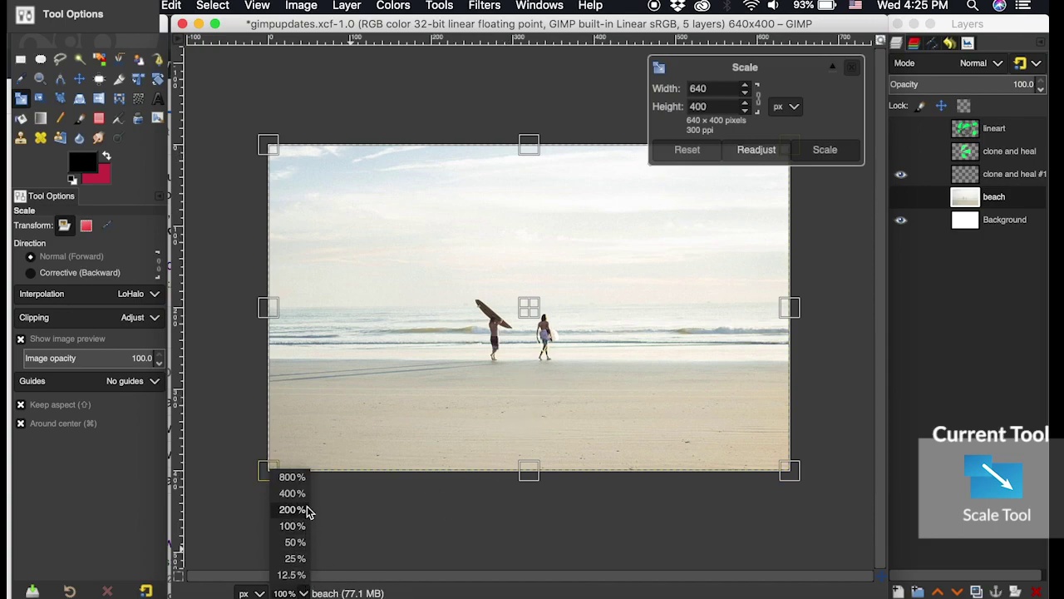
left_click(298, 493)
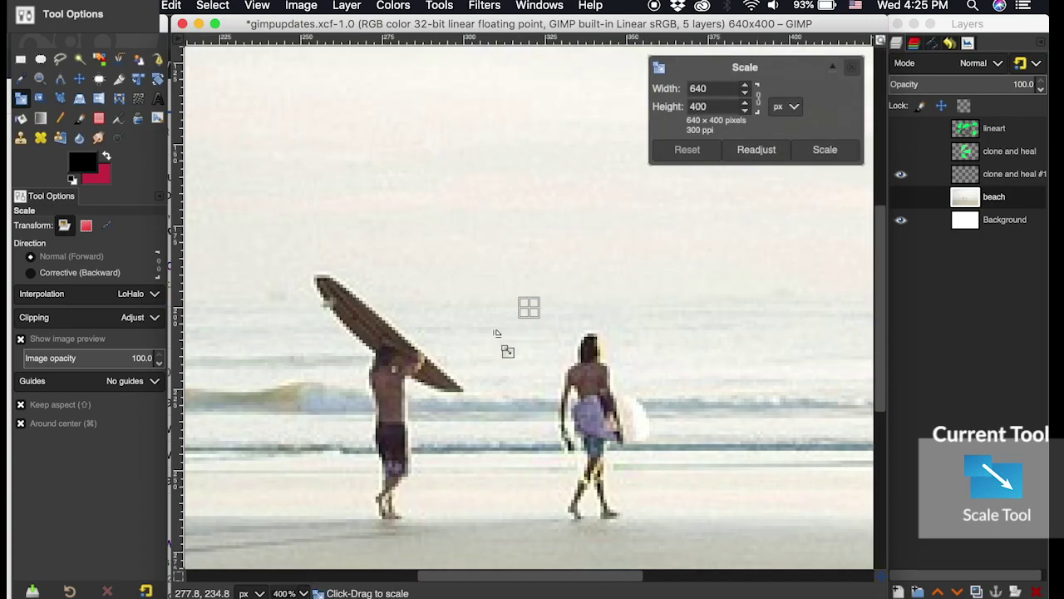
left_click(772, 156)
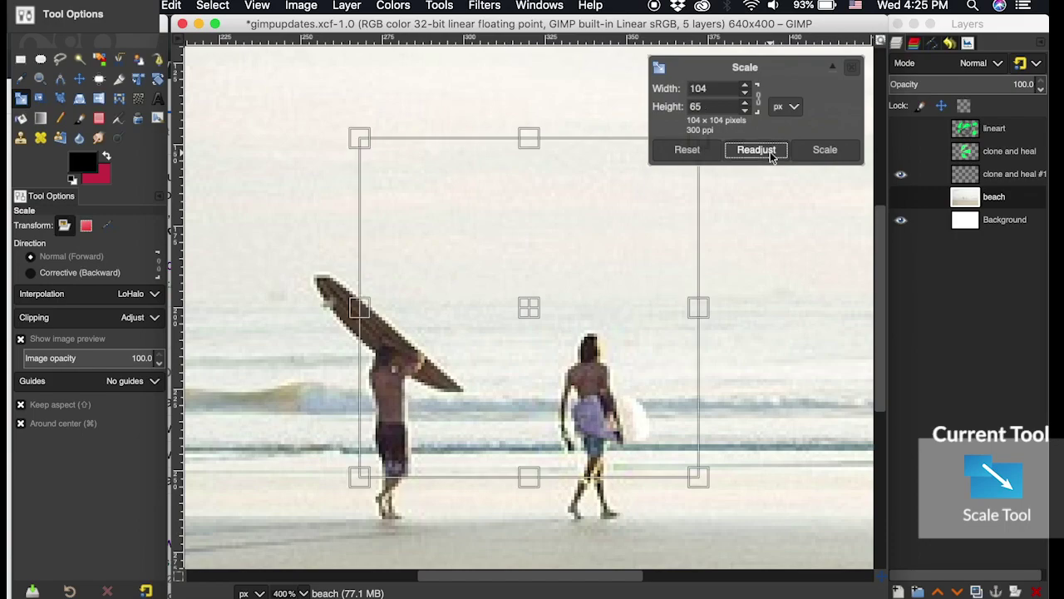
mouse_move(359, 138)
left_mouse_down()
mouse_move(473, 247)
mouse_move(308, 136)
mouse_move(485, 288)
mouse_move(351, 132)
left_mouse_up()
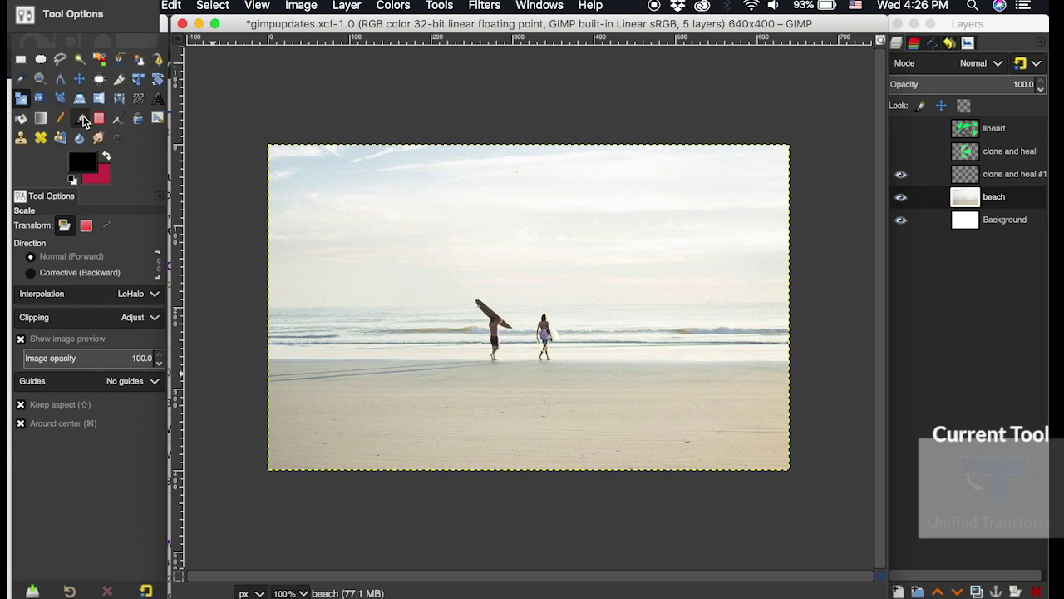
Unified-transform the beach layer slightly from its top-left corner with Constrain Scale off.
left_click(138, 79)
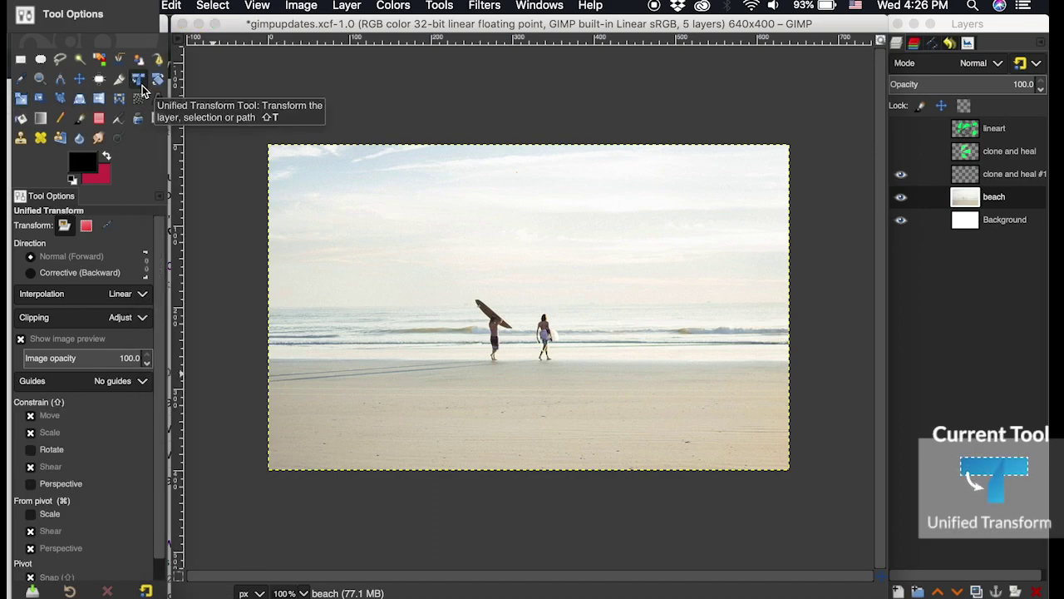
left_click(444, 237)
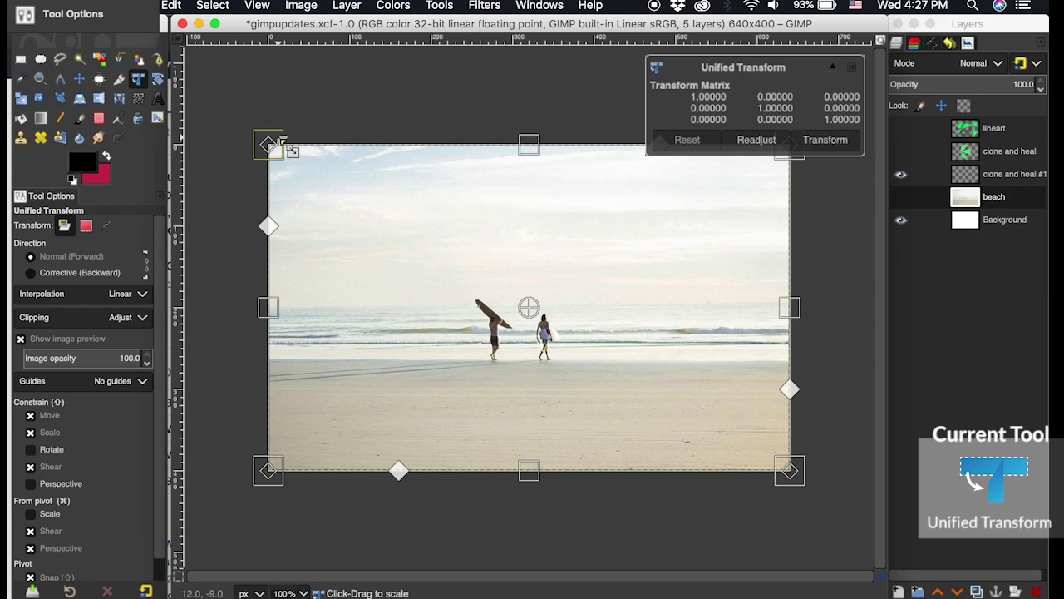
mouse_move(278, 156)
left_mouse_down()
mouse_move(456, 296)
mouse_move(263, 163)
left_mouse_up()
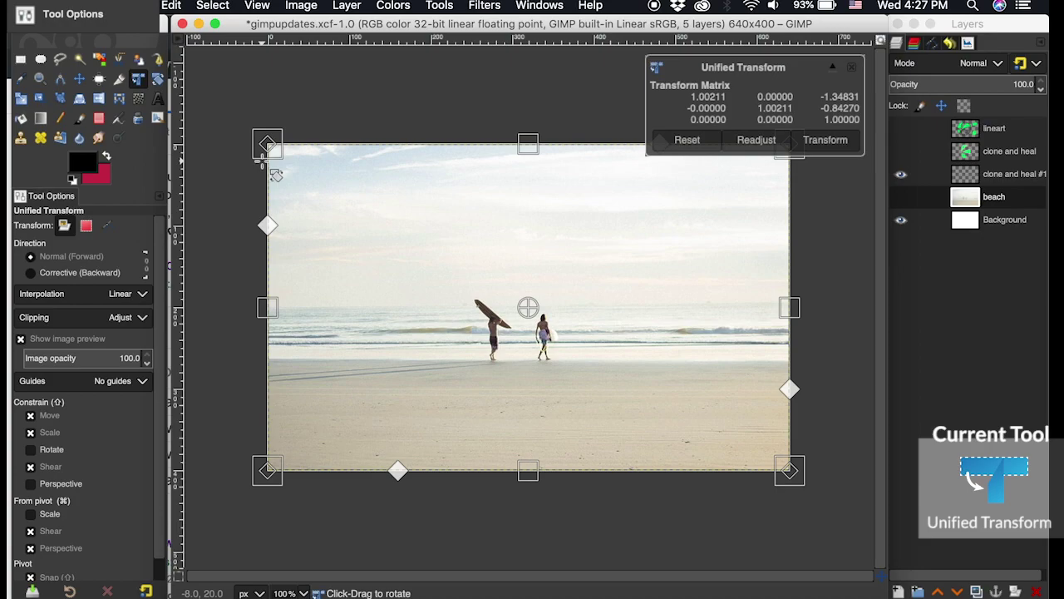
left_click(31, 433)
left_click(31, 432)
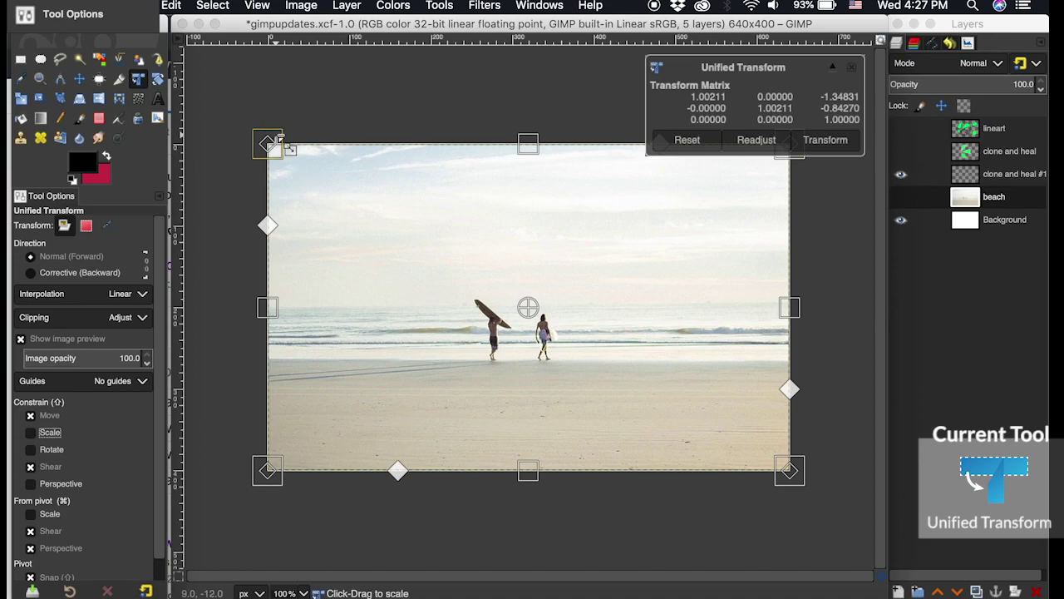
left_click(313, 181)
left_click_drag(313, 181, 202, 105)
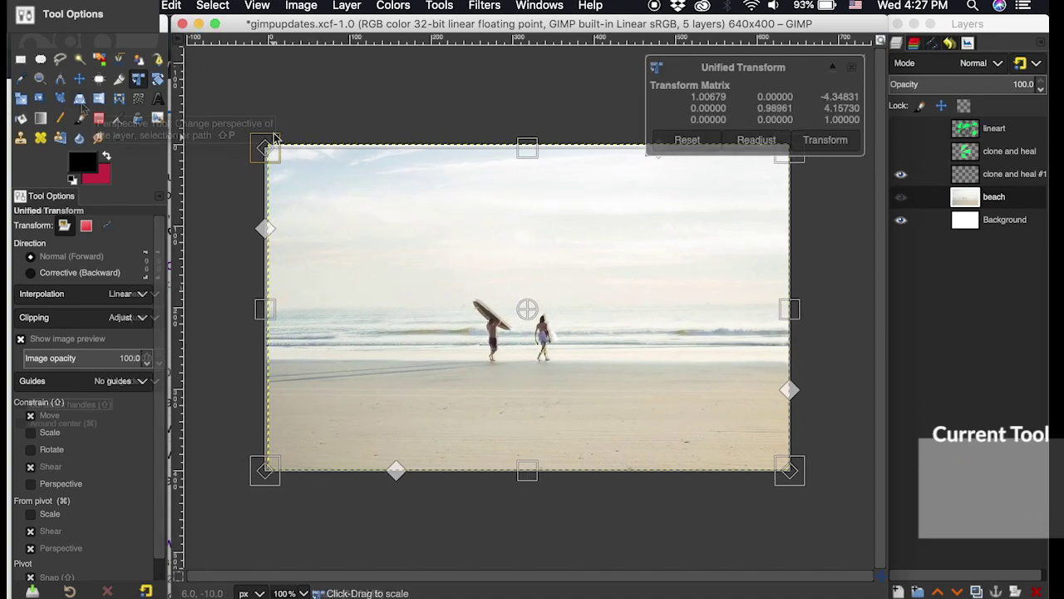
left_click(80, 100)
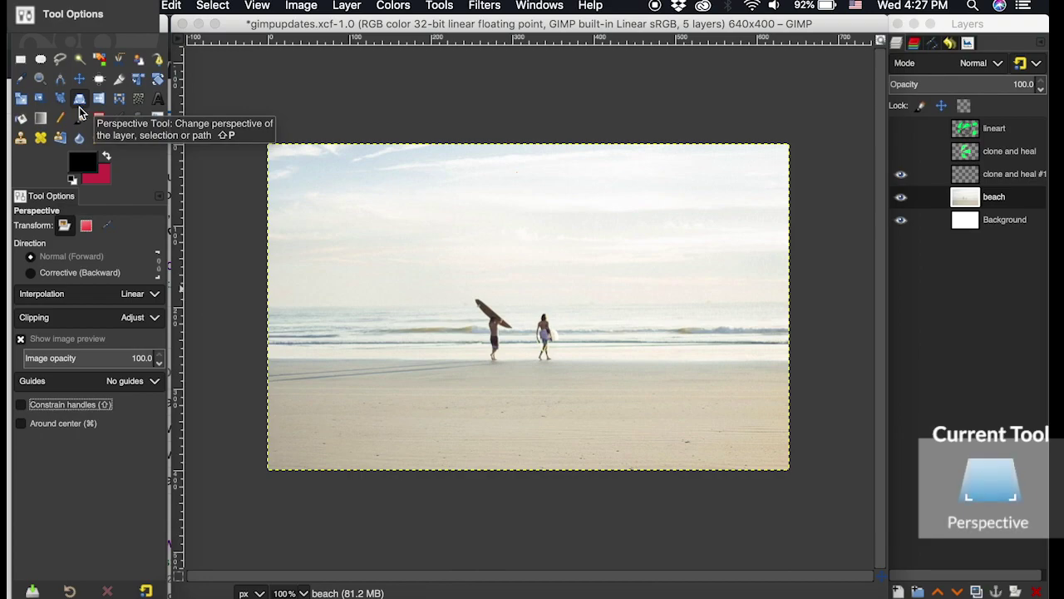
Warp the beach layer's top-left corner in perspective, then reset the warp.
left_click(314, 176)
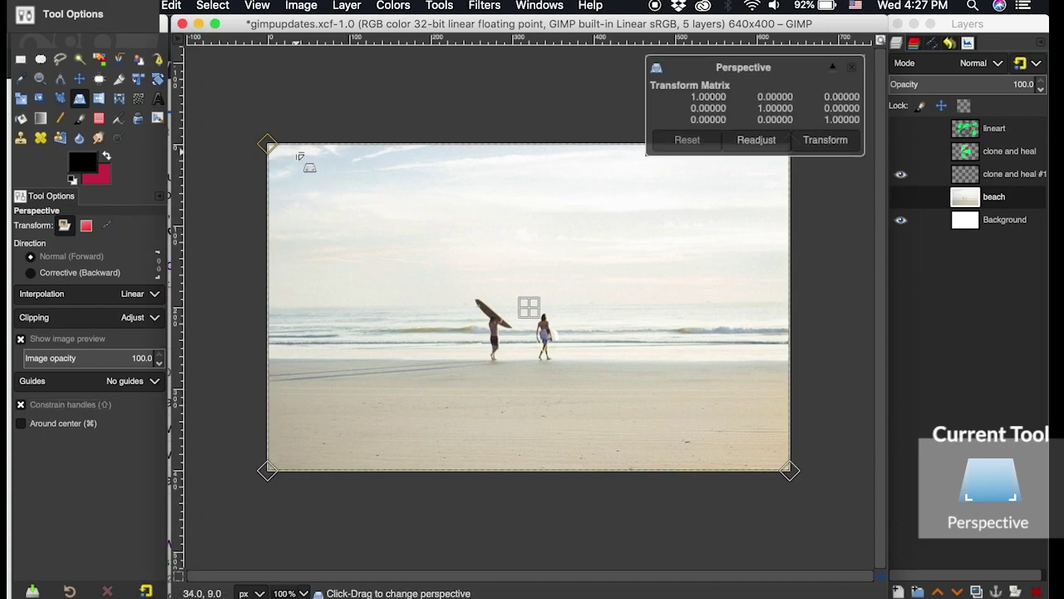
left_click_drag(271, 148, 431, 145)
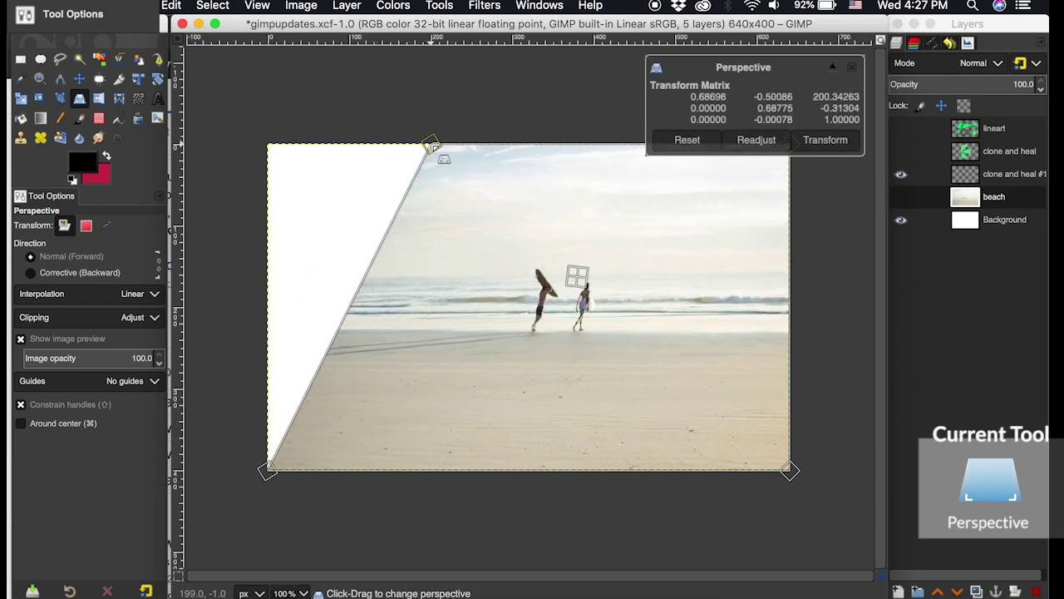
key("super+z")
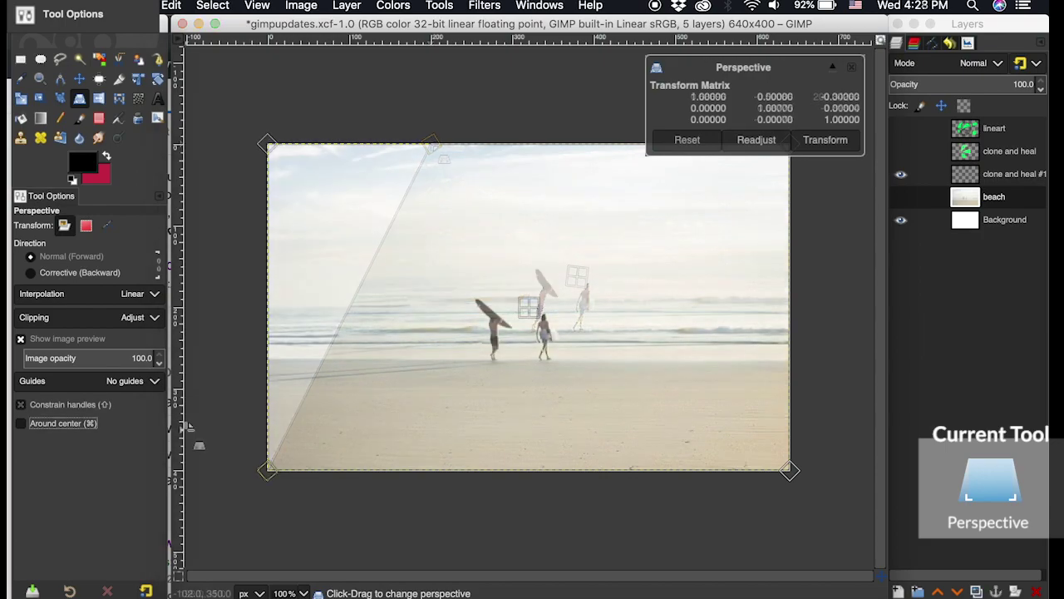
left_click(52, 426)
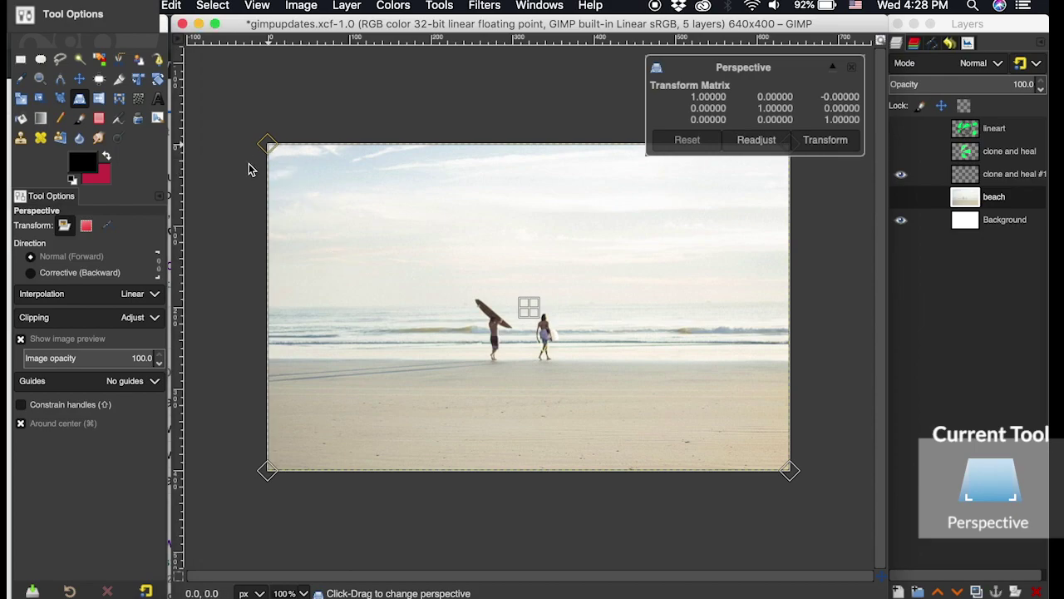
Drag the top-left perspective handle with Around center off, then on, ending near its start.
mouse_move(267, 146)
left_mouse_down()
mouse_move(278, 202)
mouse_move(407, 214)
mouse_move(335, 105)
mouse_move(292, 147)
mouse_move(268, 146)
left_mouse_up()
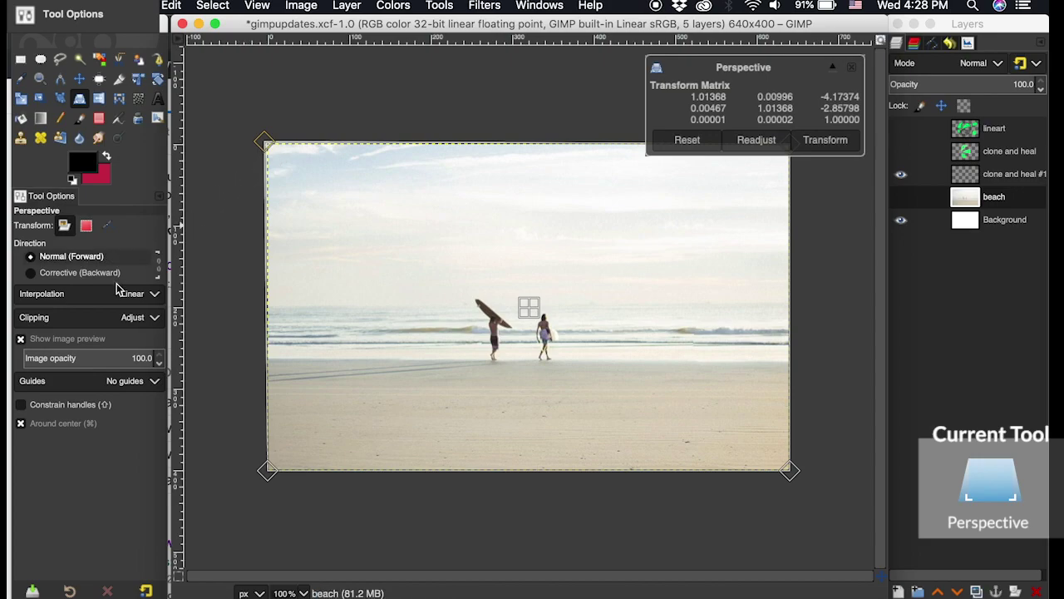
left_click(21, 423)
left_click(21, 423)
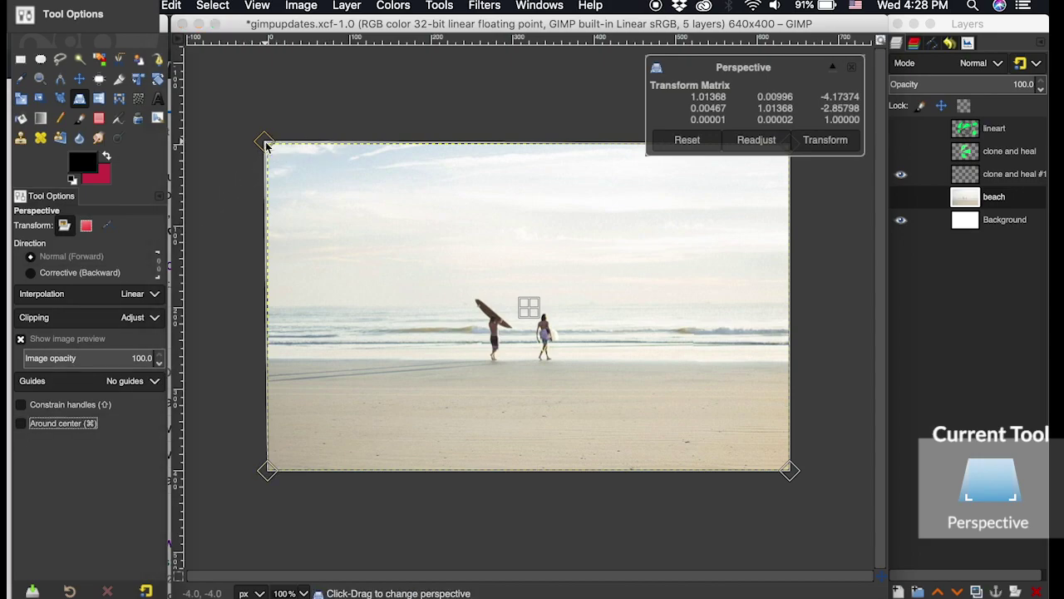
mouse_move(266, 145)
left_mouse_down()
mouse_move(461, 211)
mouse_move(270, 147)
left_mouse_up()
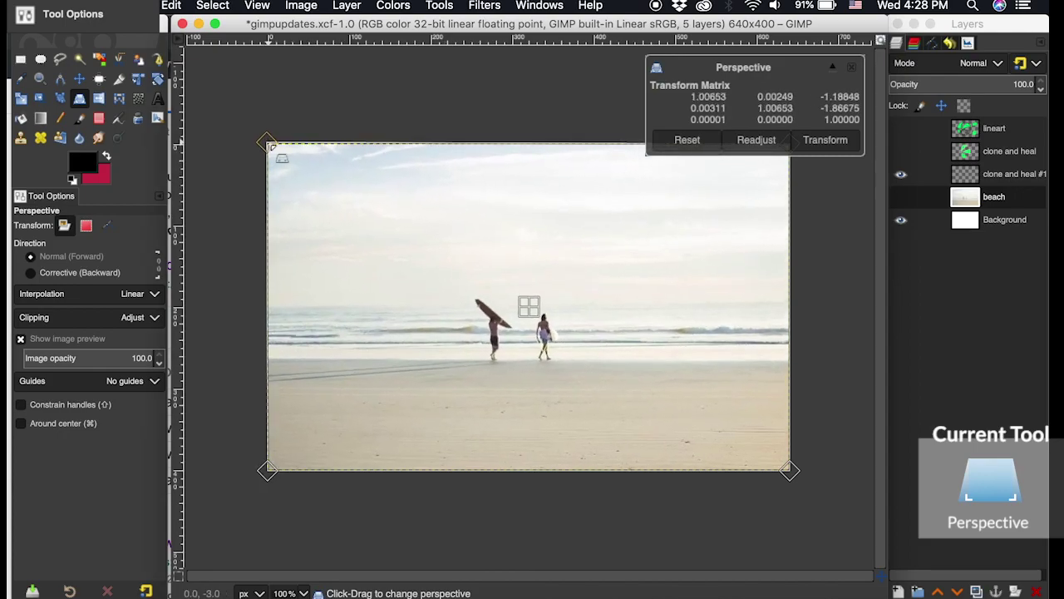
left_click(23, 423)
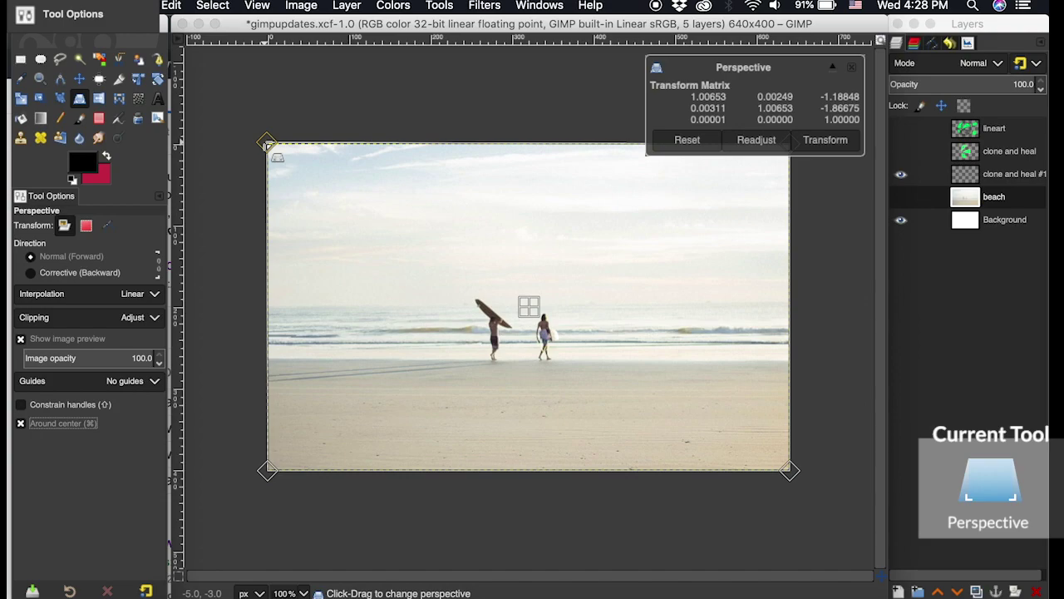
left_click_drag(268, 146, 420, 210)
left_click_drag(457, 124, 282, 147)
Scale the beach layer around its centre to 300 pixels wide, proportions linked.
key("shift+s")
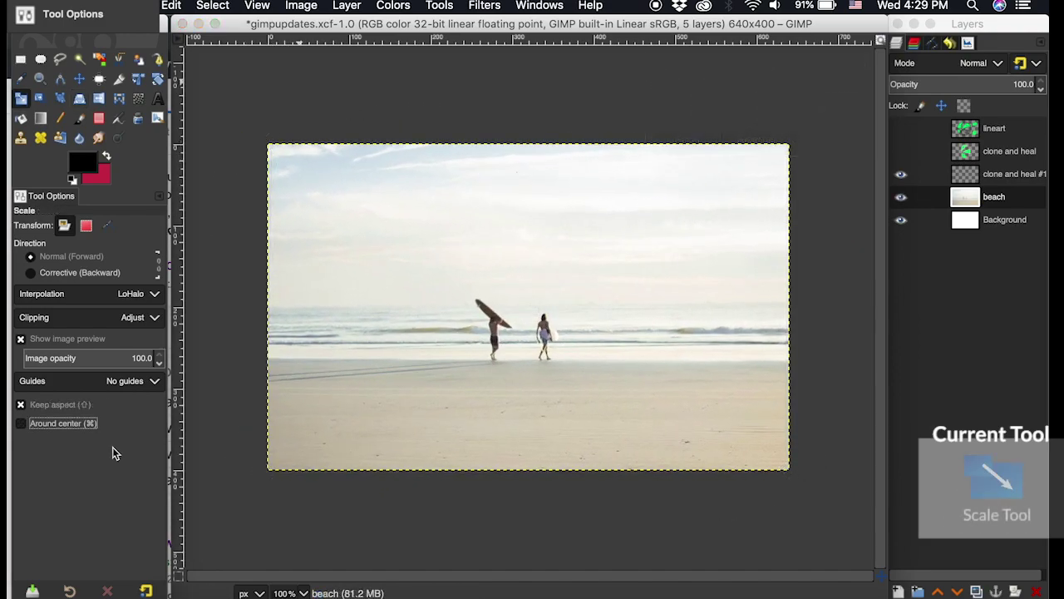
left_click(69, 425)
left_click(574, 190)
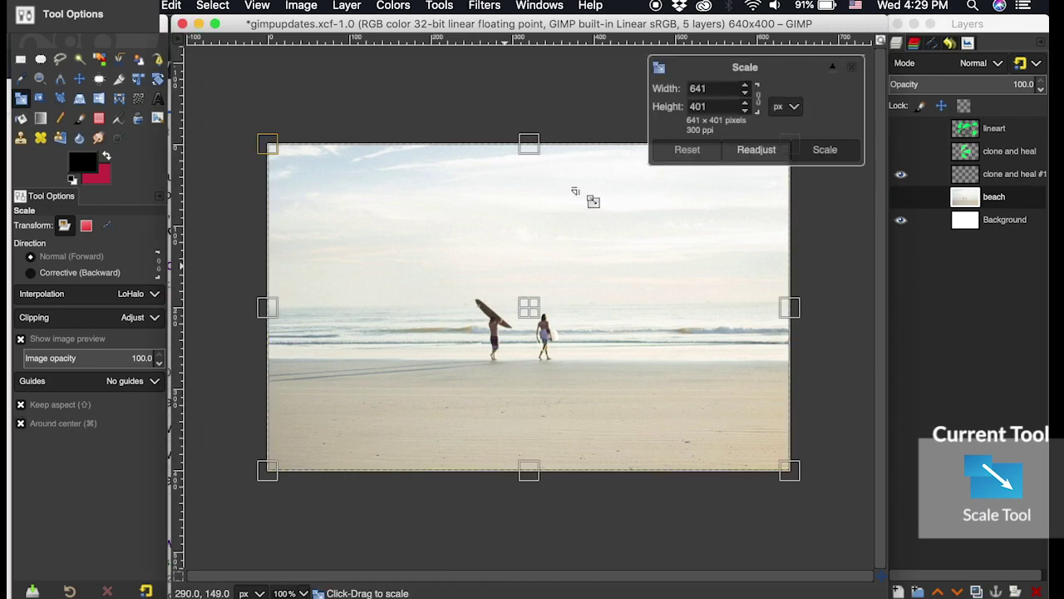
left_click_drag(721, 88, 676, 87)
type("300")
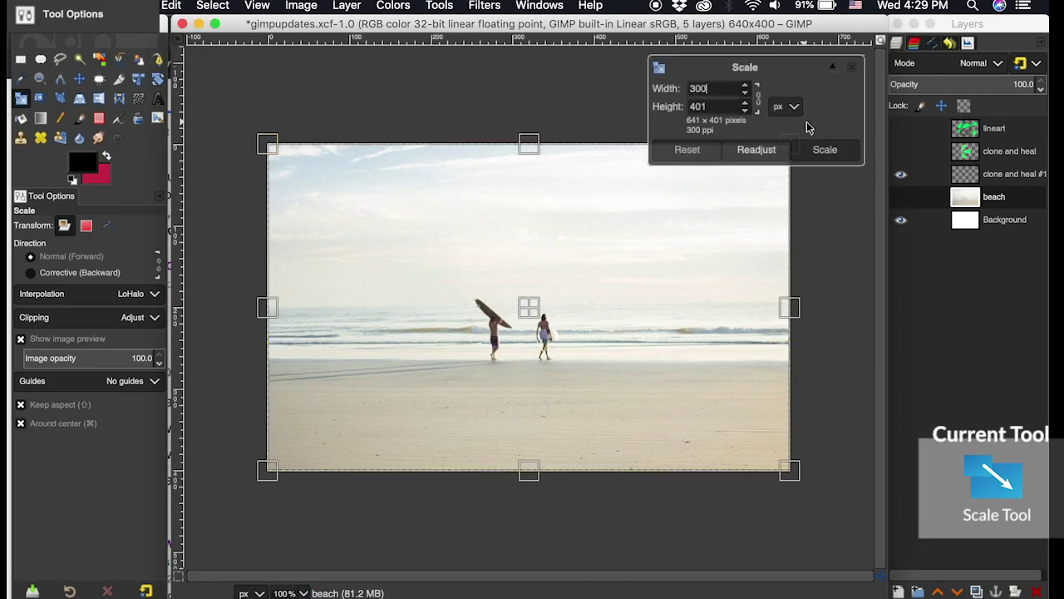
left_click(835, 151)
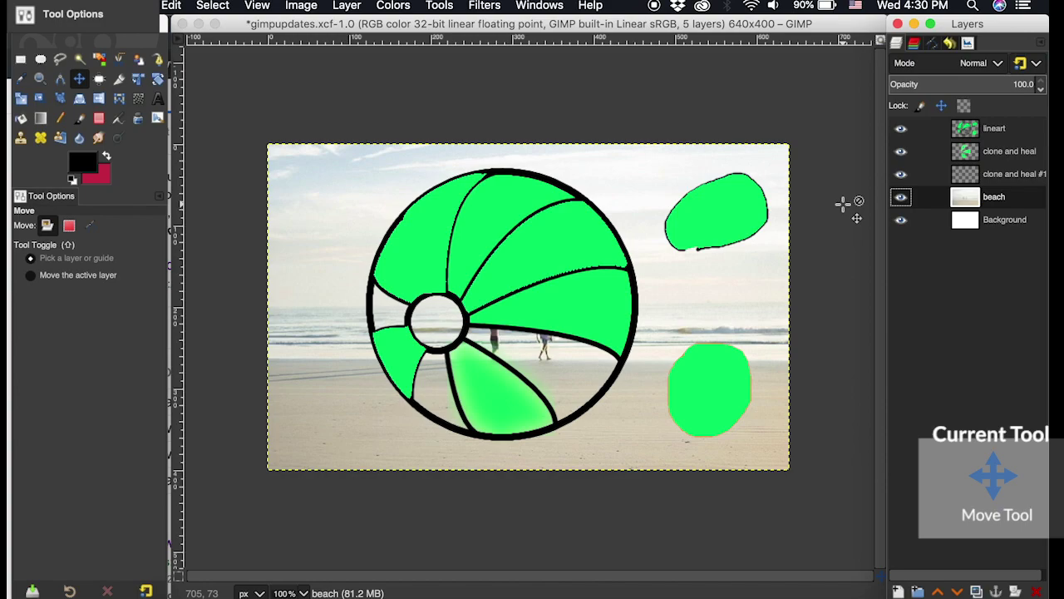
Alt+middle-click the canvas to cycle through lineart, beach and Background, ending on beach.
left_click(641, 266)
key("alt")
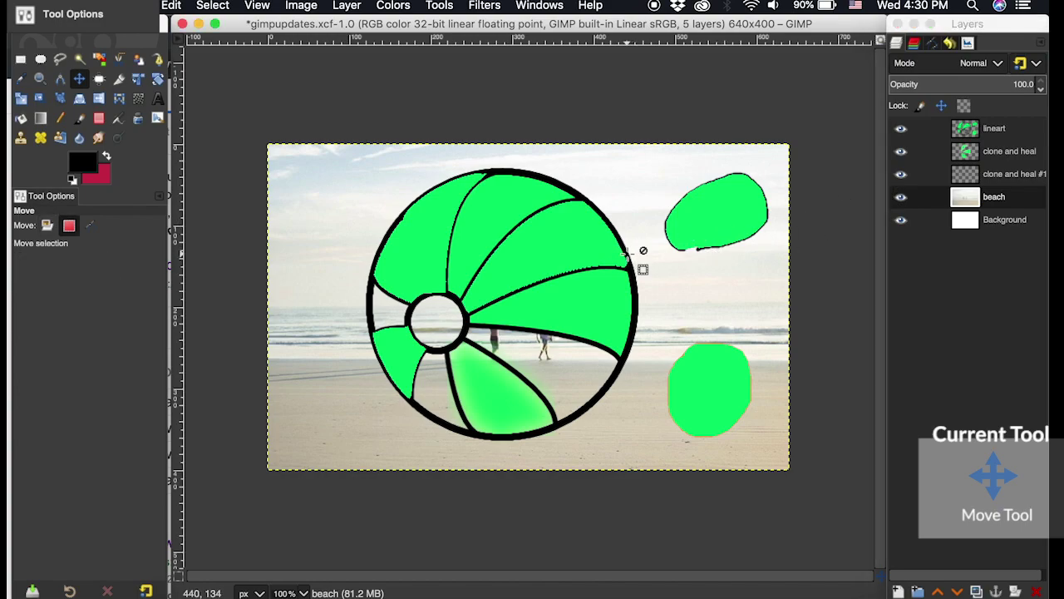
middle_click(641, 266, "alt")
middle_click(641, 266, "alt")
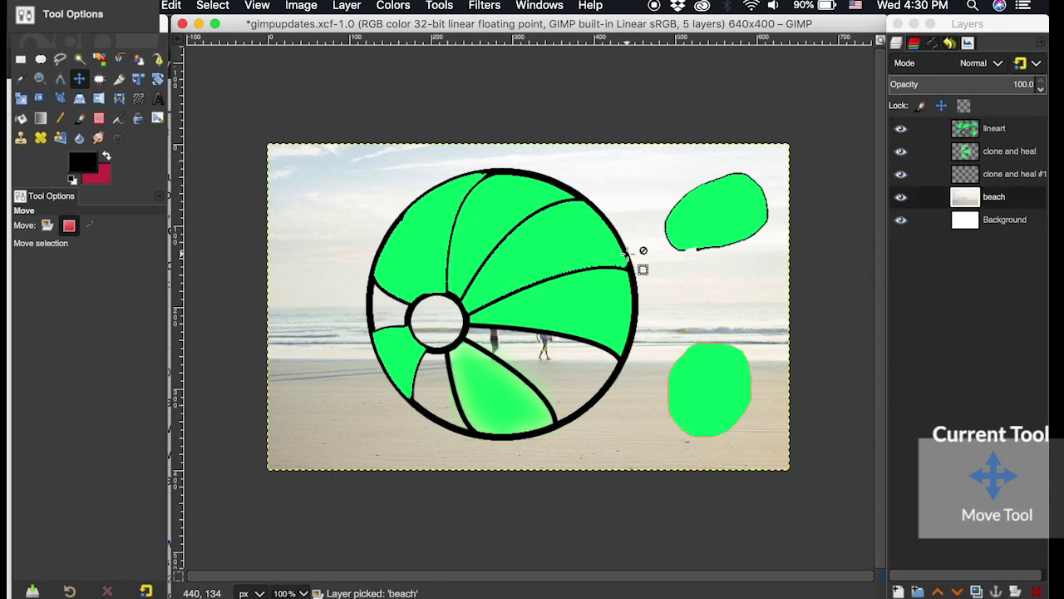
middle_click(642, 266, "alt")
middle_click(641, 266, "alt")
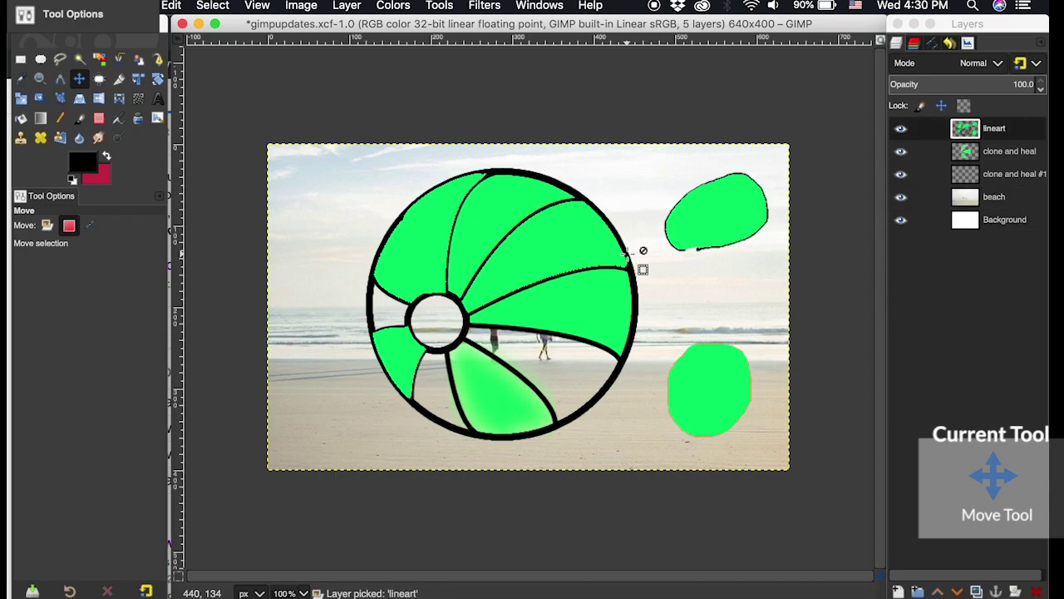
middle_click(641, 266, "alt")
middle_click(638, 242, "alt")
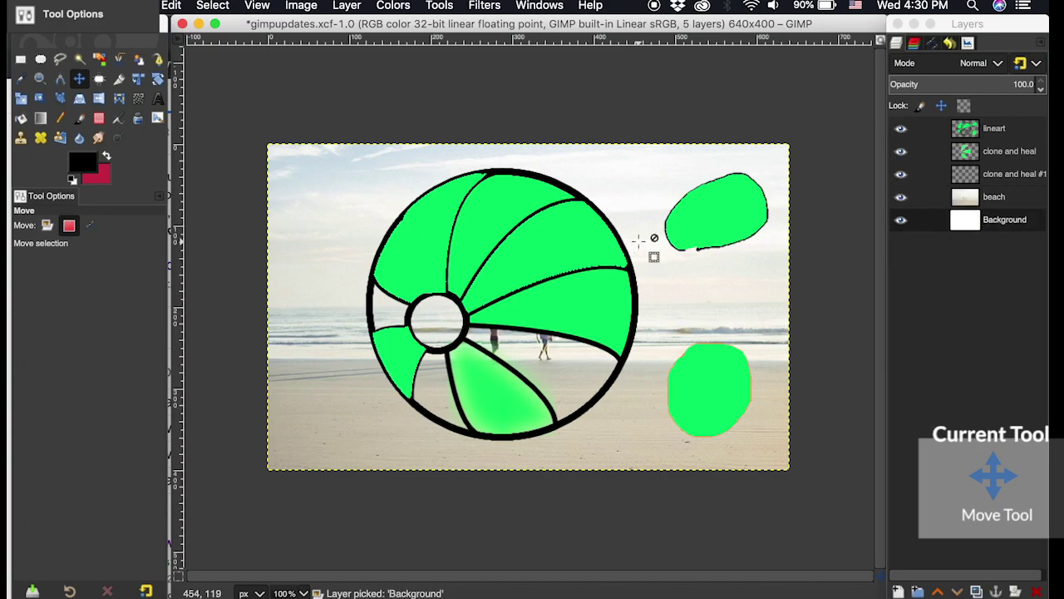
middle_click(638, 241, "alt")
middle_click(637, 242, "alt")
middle_click(616, 251, "alt")
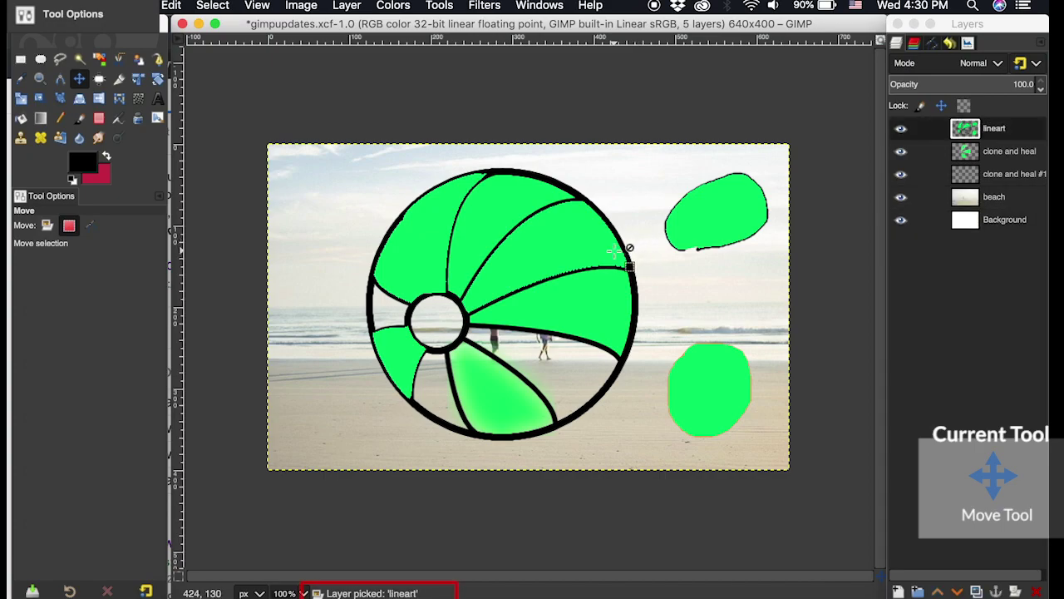
middle_click(615, 251, "alt")
middle_click(615, 251, "alt")
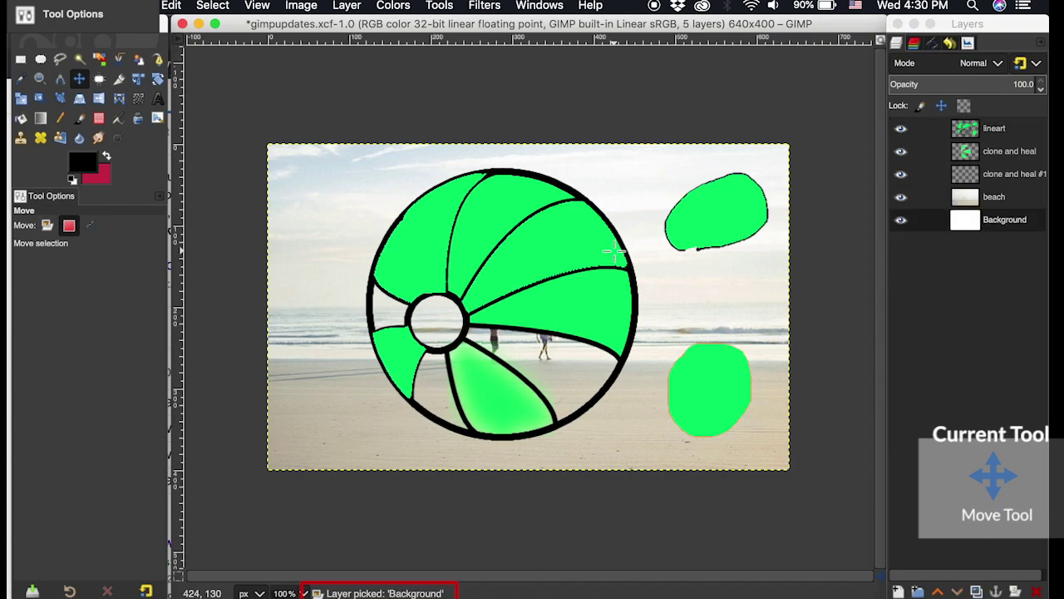
middle_click(615, 251, "alt")
middle_click(615, 252, "alt")
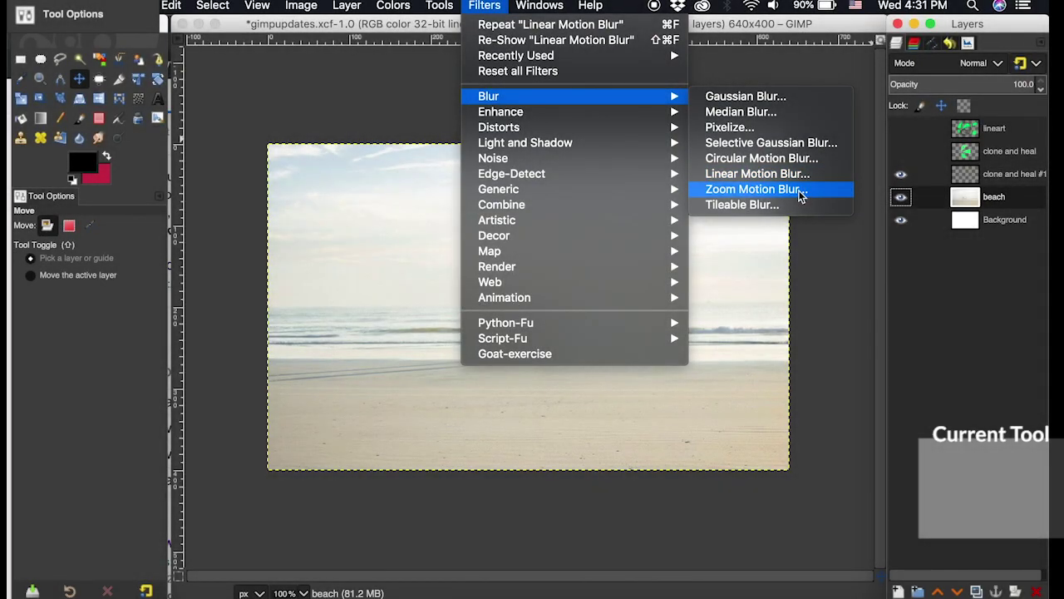
Preview Zoom Motion Blur on the beach photo, lengthening it and moving its centre up-right.
left_click(801, 196)
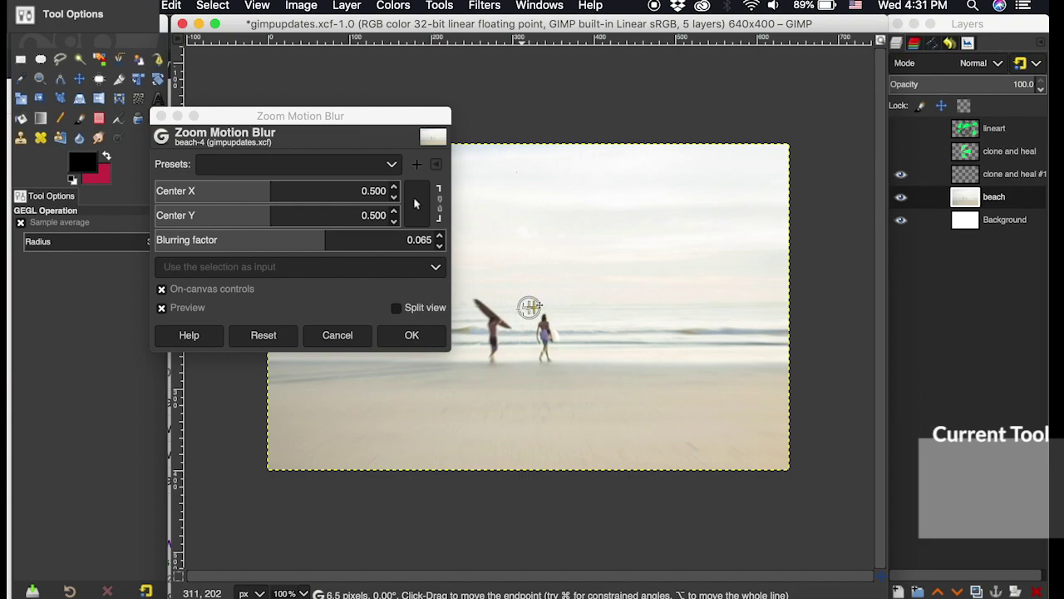
left_click_drag(551, 305, 610, 306)
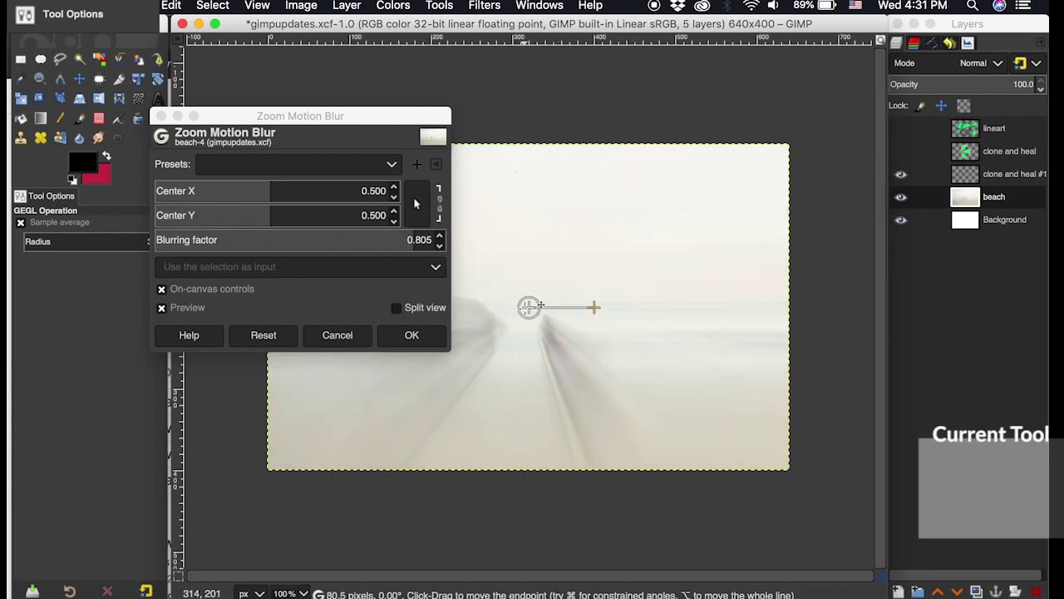
left_click_drag(529, 307, 646, 263)
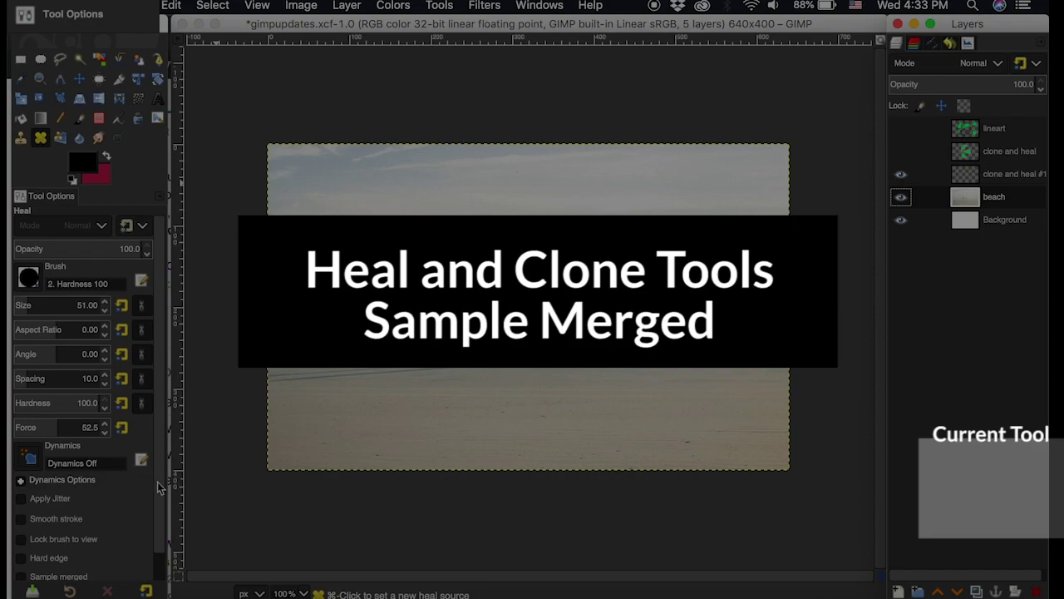
Enable Sample merged in the Heal tool options.
scroll(160, 488, "down", 1)
left_click(24, 550)
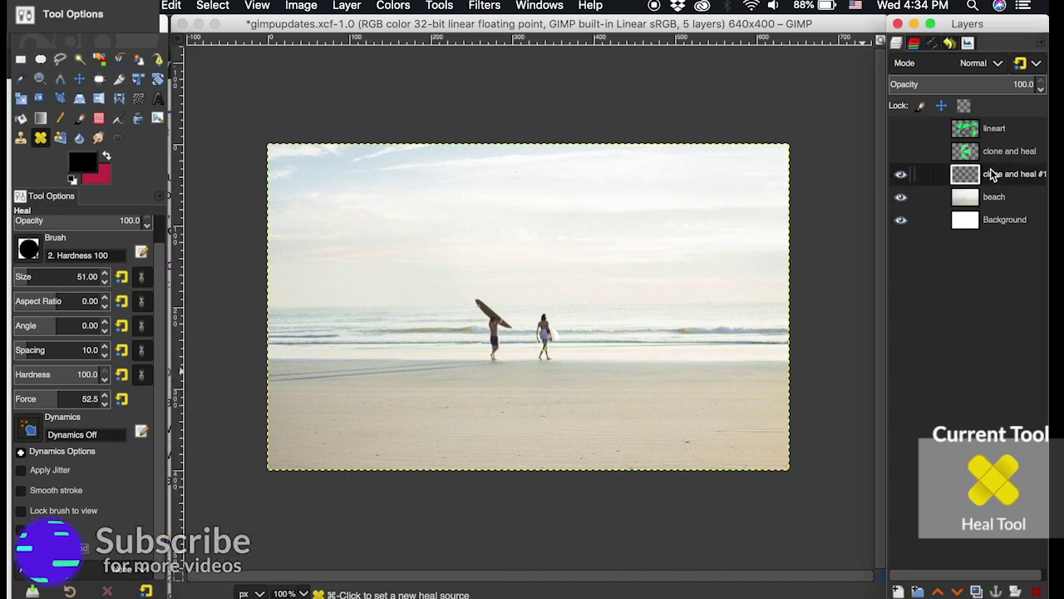
On the clone and heal #1 layer, heal away the shoreline waves right of the surfers.
left_click(992, 174)
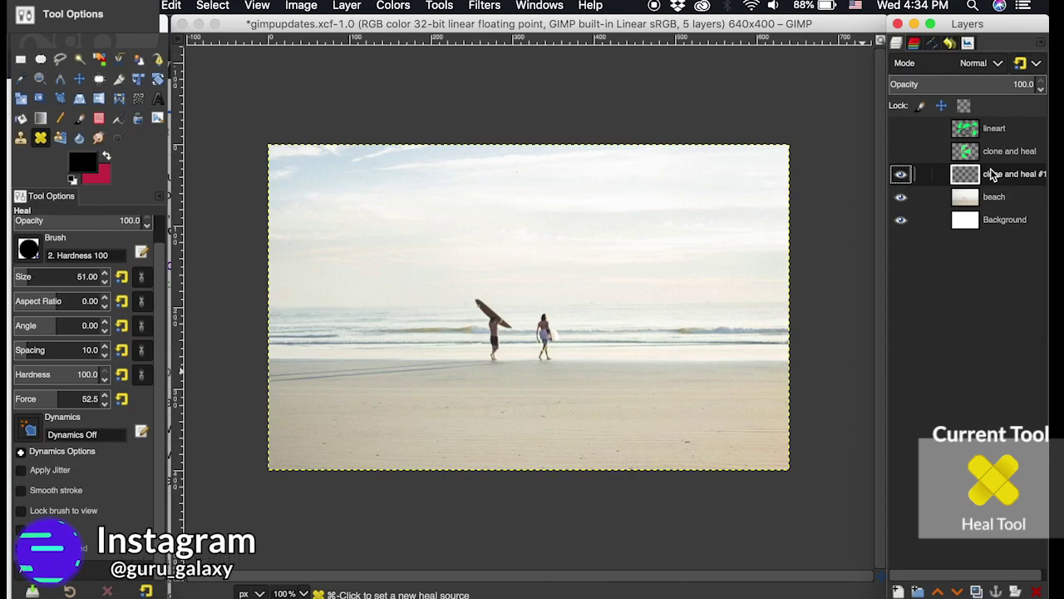
left_click(673, 385, "ctrl")
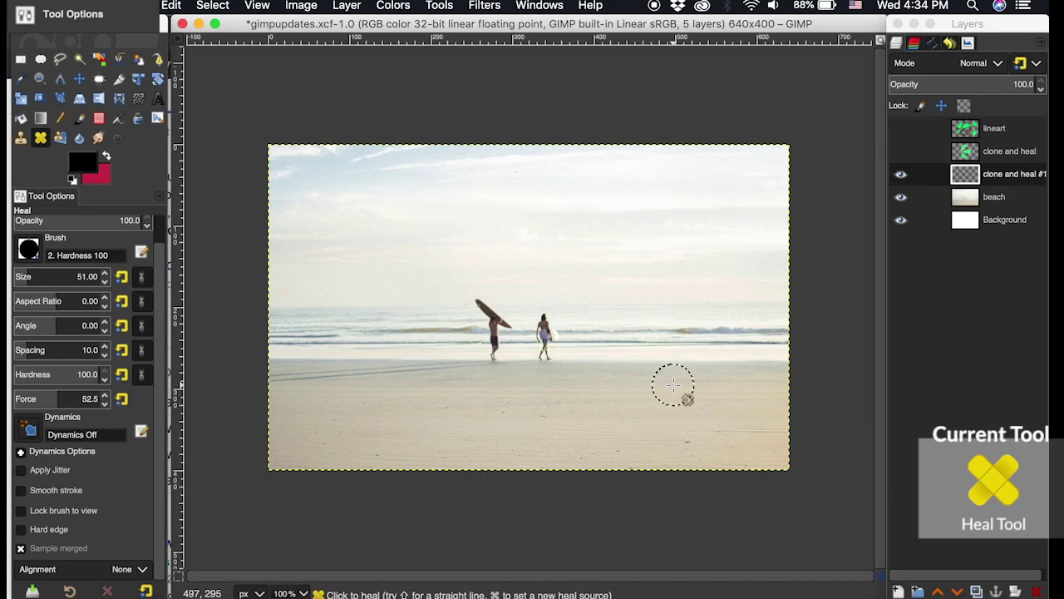
mouse_move(696, 351)
left_mouse_down()
mouse_move(600, 353)
mouse_move(744, 358)
left_mouse_up()
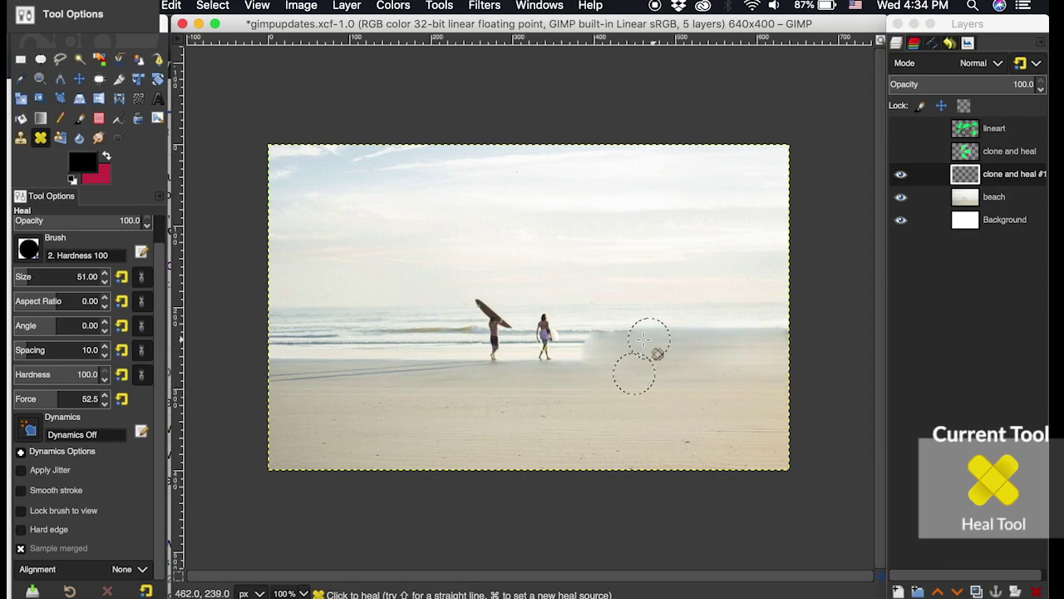